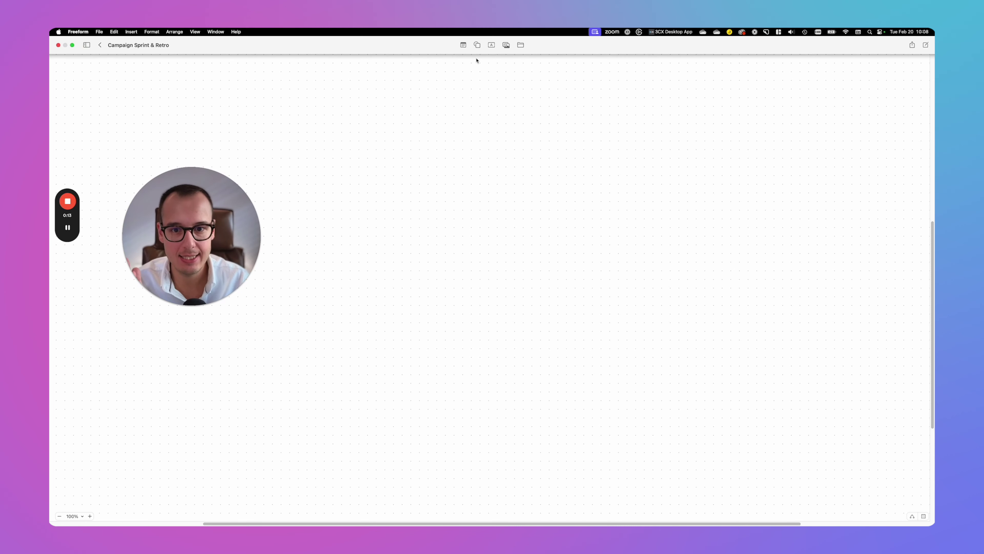
Insert a square, fill it magenta, and stretch it into a wide rectangle
click(477, 36)
click(472, 93)
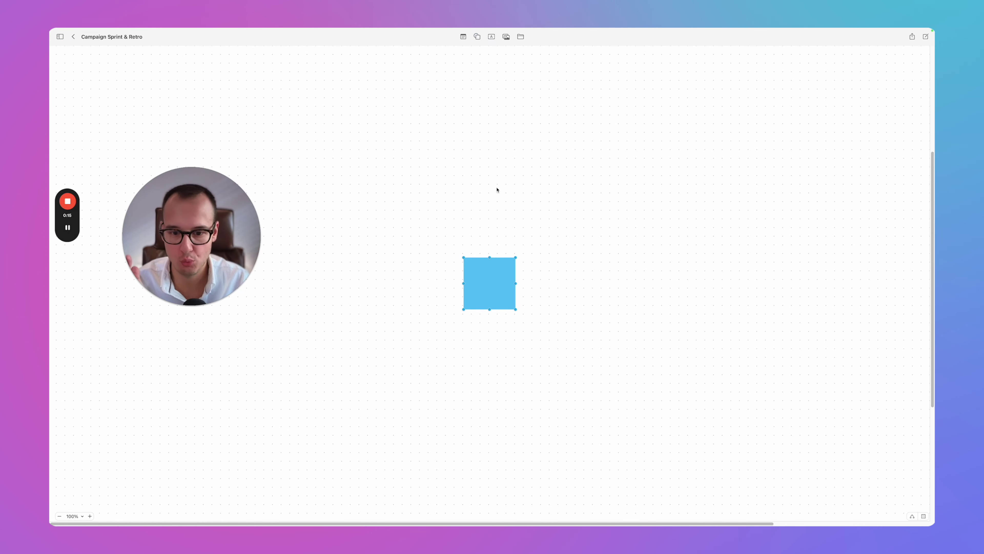
click(481, 247)
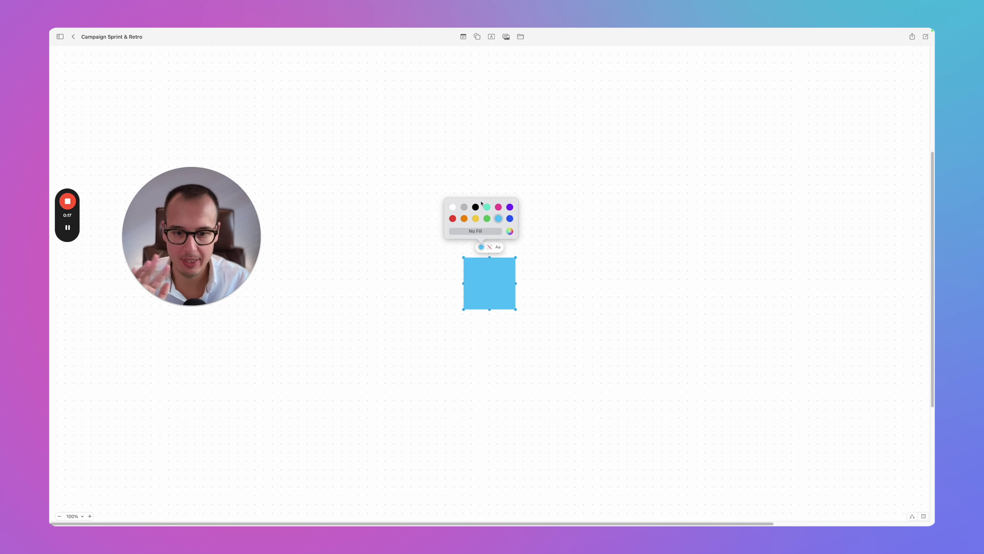
click(499, 208)
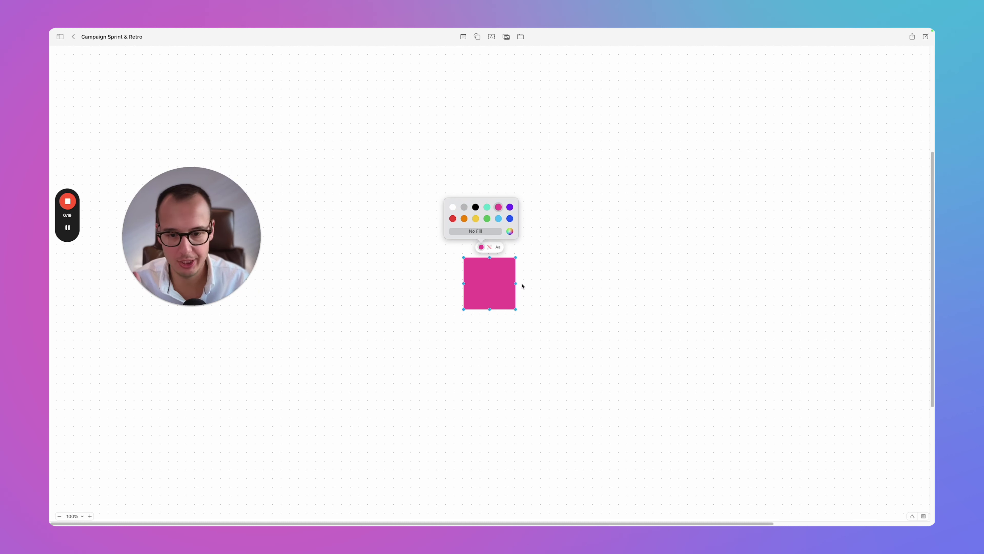
click(509, 288)
drag(516, 283, 625, 268)
Label the rectangle 'Campaign' in white text at size 36
double_click(537, 219)
text(Campaign)
key(super+a)
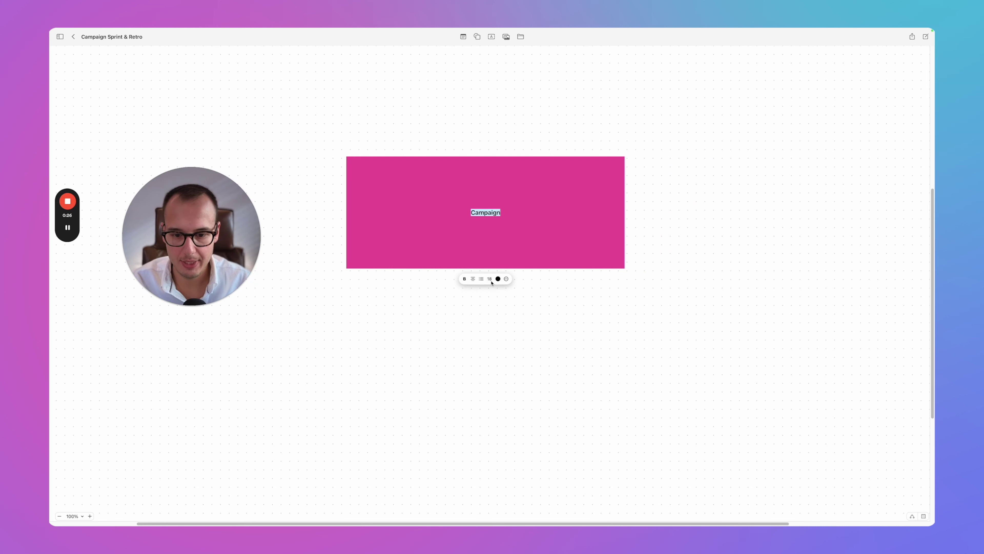
click(490, 279)
click(501, 327)
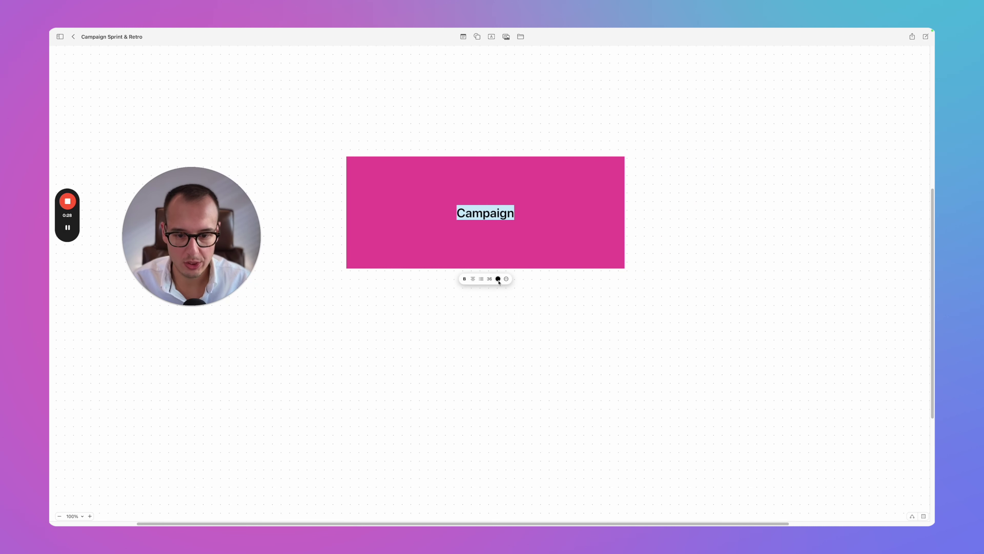
click(499, 279)
click(470, 296)
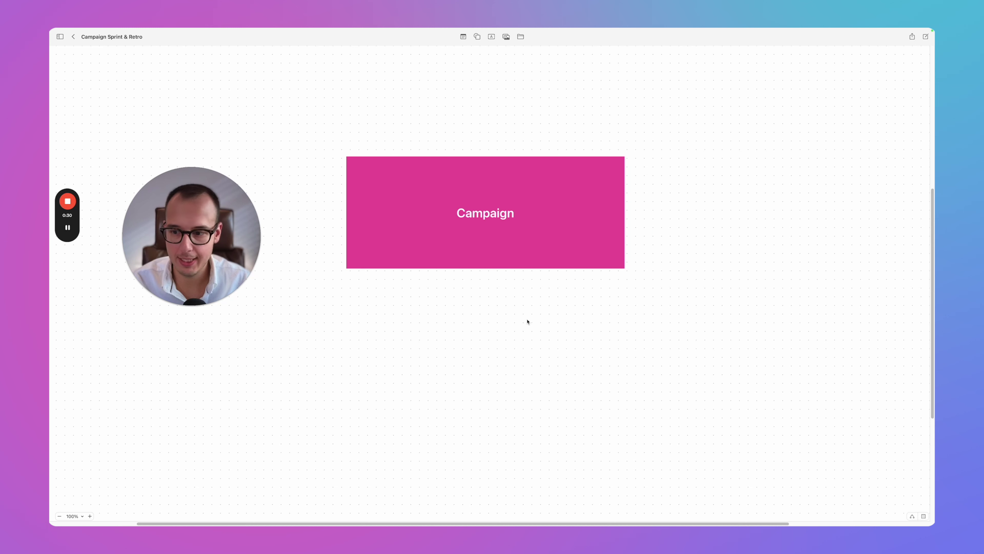
Zoom the board to 125%, then shrink and reposition the Campaign rectangle
click(89, 516)
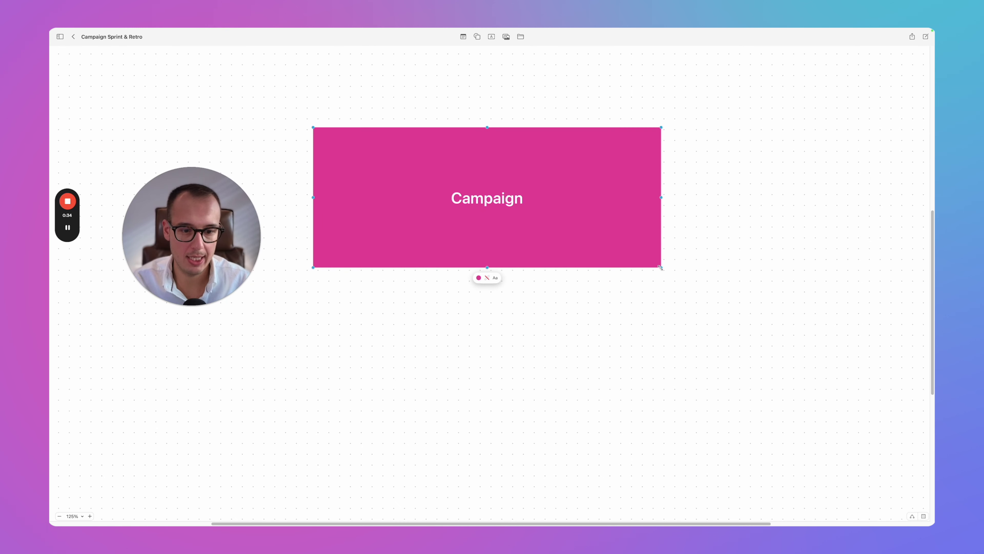
drag(661, 267, 551, 235)
drag(465, 190, 510, 185)
drag(552, 210, 561, 221)
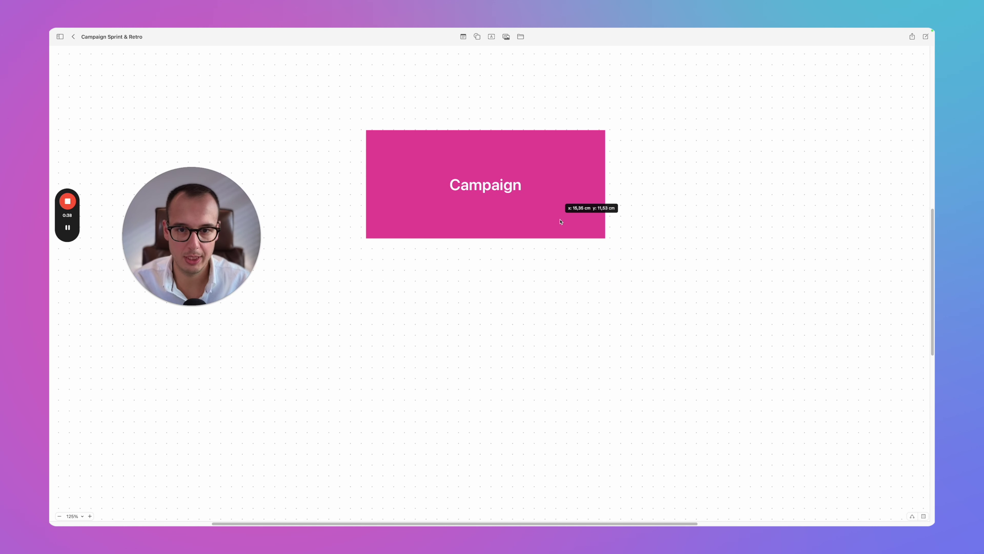
click(650, 345)
drag(226, 263, 236, 229)
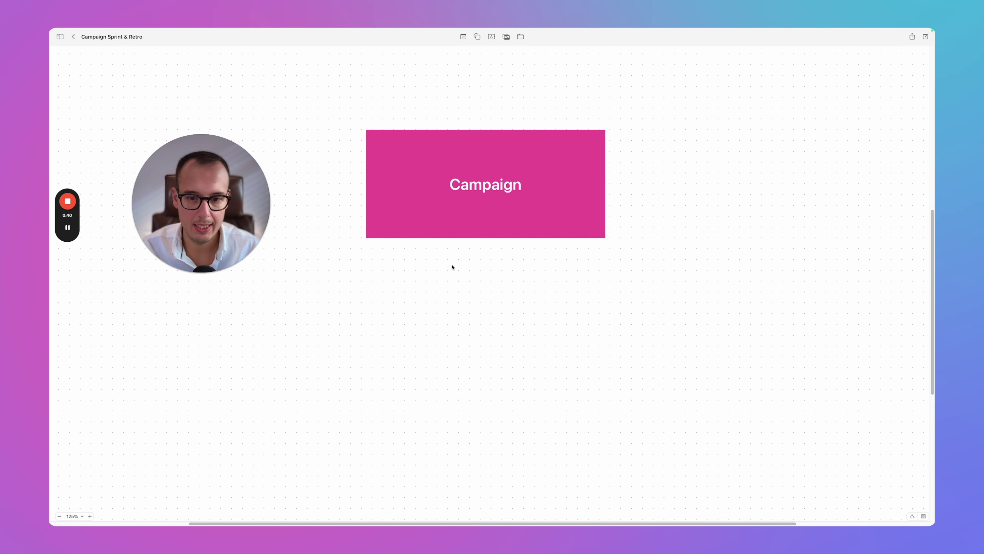
click(511, 218)
click(510, 93)
Add a text box right of Campaign listing Baseline, CTR, CPC, CPA and ROAS on separate lines
click(491, 36)
drag(519, 262, 666, 193)
text(Baseline)
key(Return)
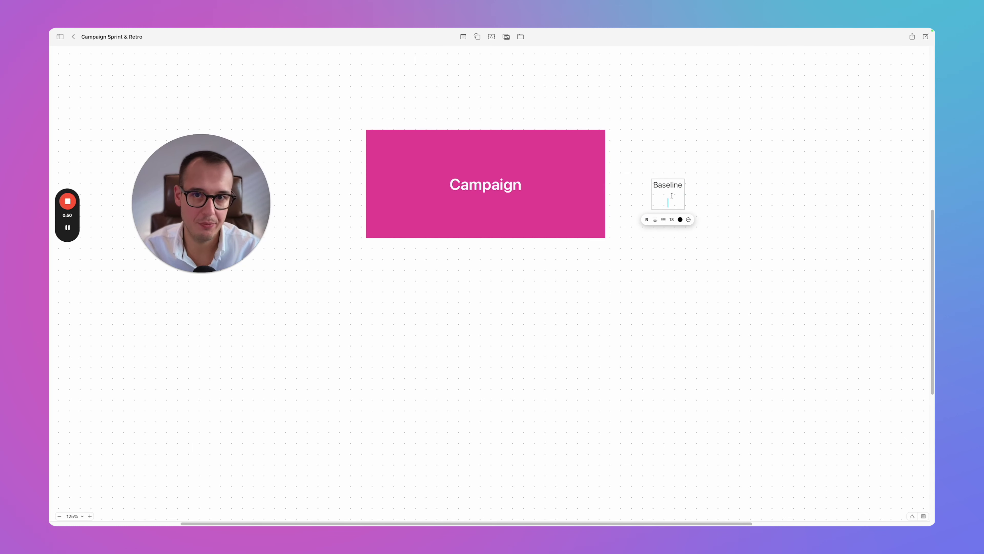
text(CTR)
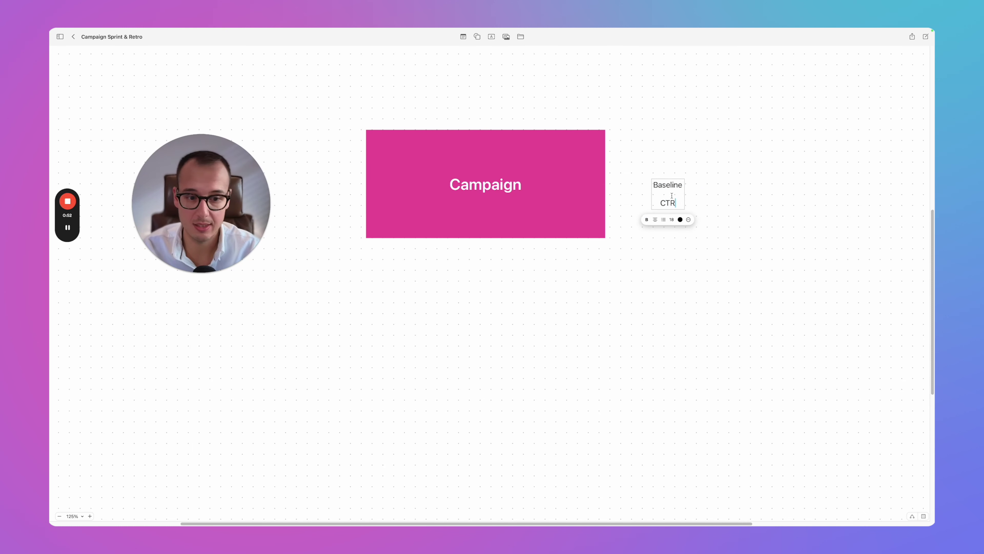
key(Return)
text(CPC)
key(Return)
text(CPA)
key(Return)
text(ROAS)
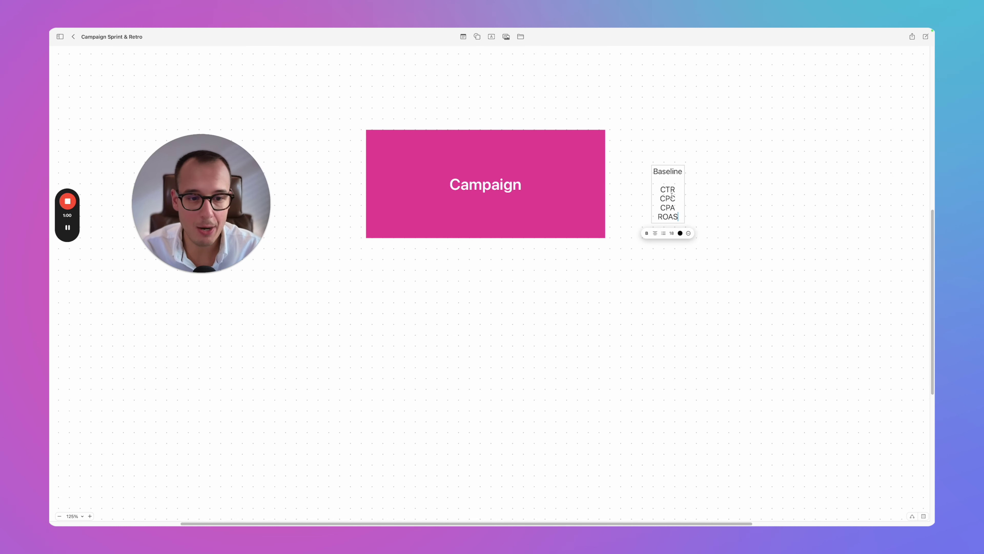
click(727, 203)
Move the Baseline list beside Campaign and left-align it
drag(664, 201, 647, 189)
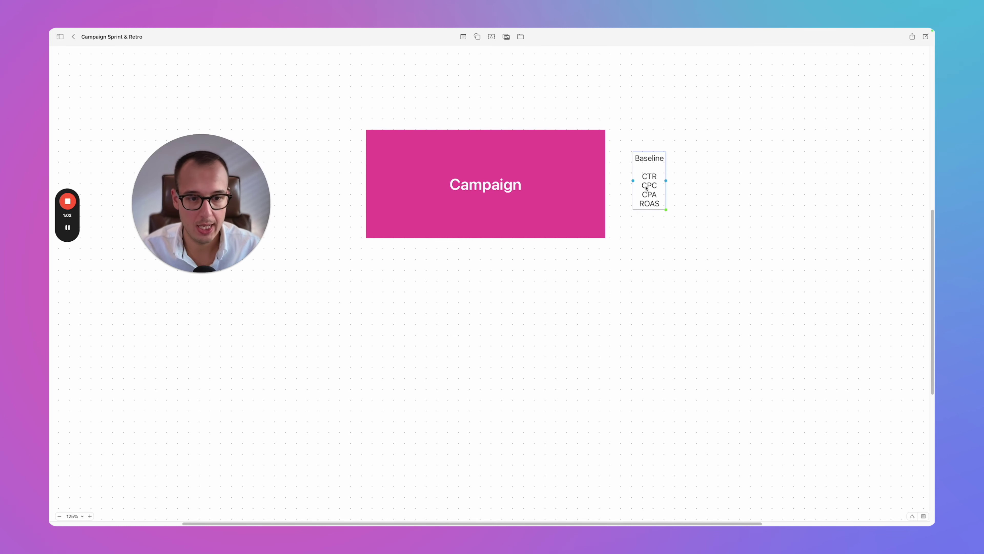
key(Return)
click(638, 221)
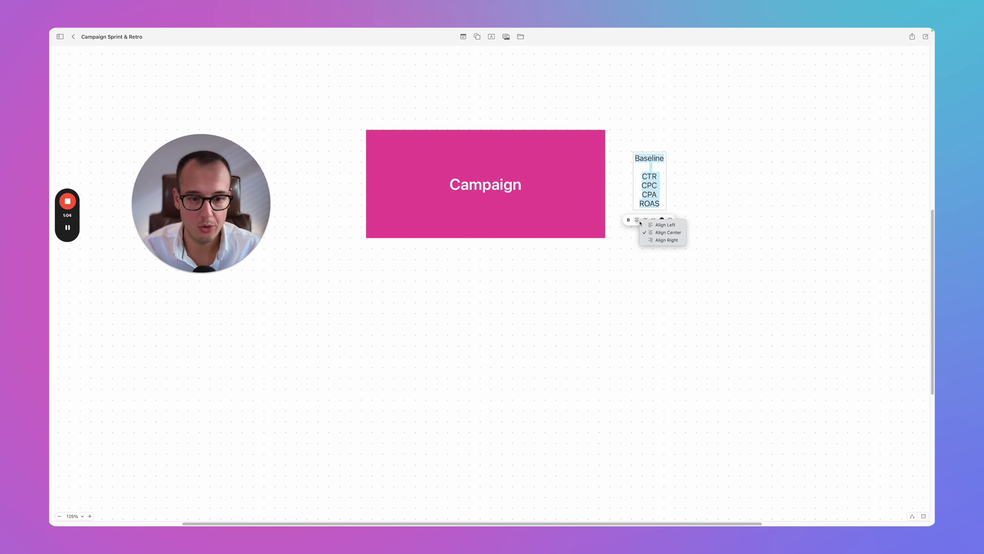
click(665, 224)
Edit the CPA line to read 'CPA -> $50'
click(672, 195)
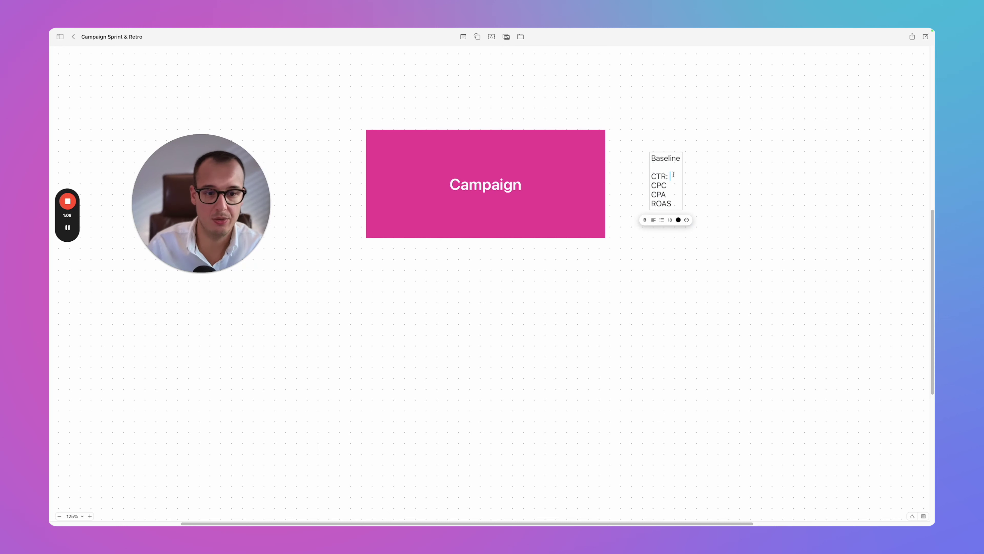
text(X)
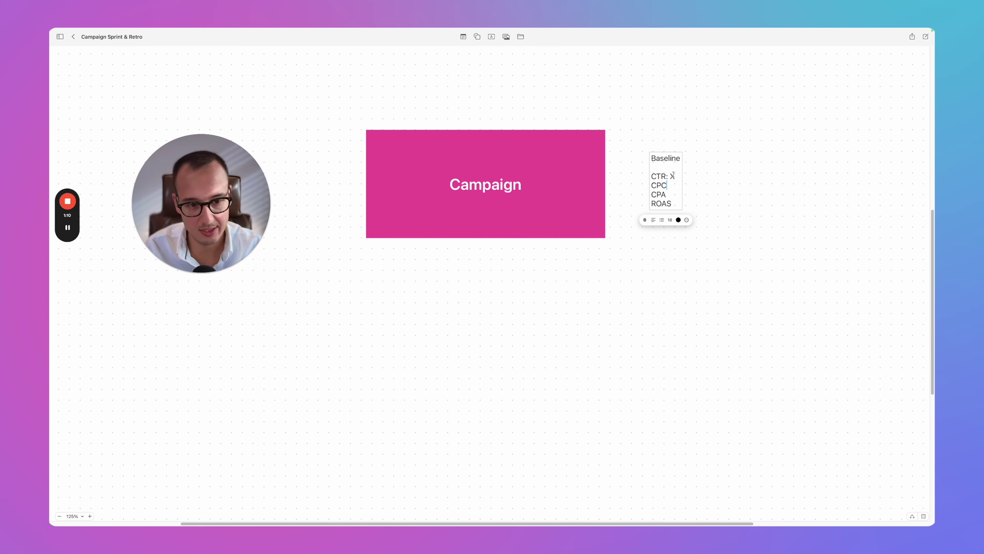
key(Up)
key(Right)
key(BackSpace)
key(BackSpace)
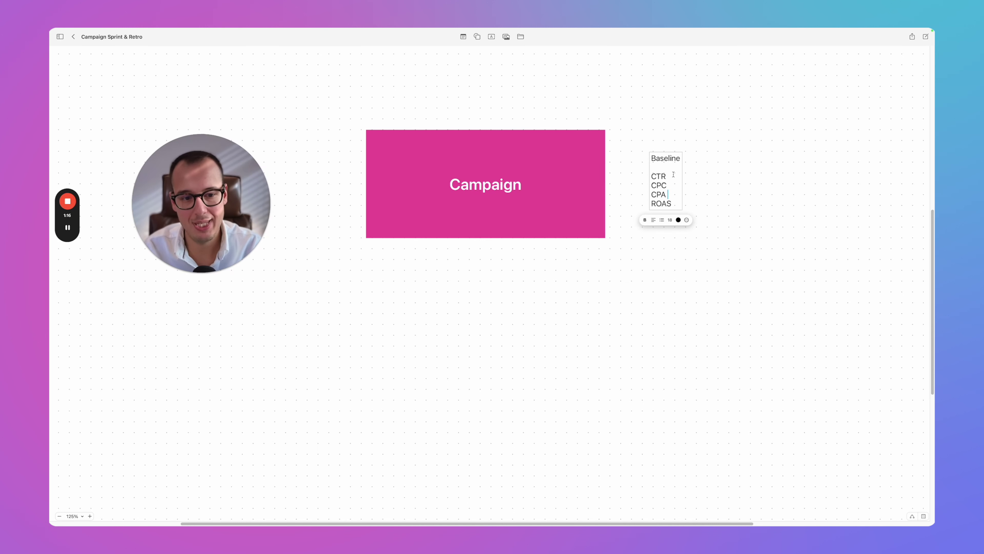
text(->)
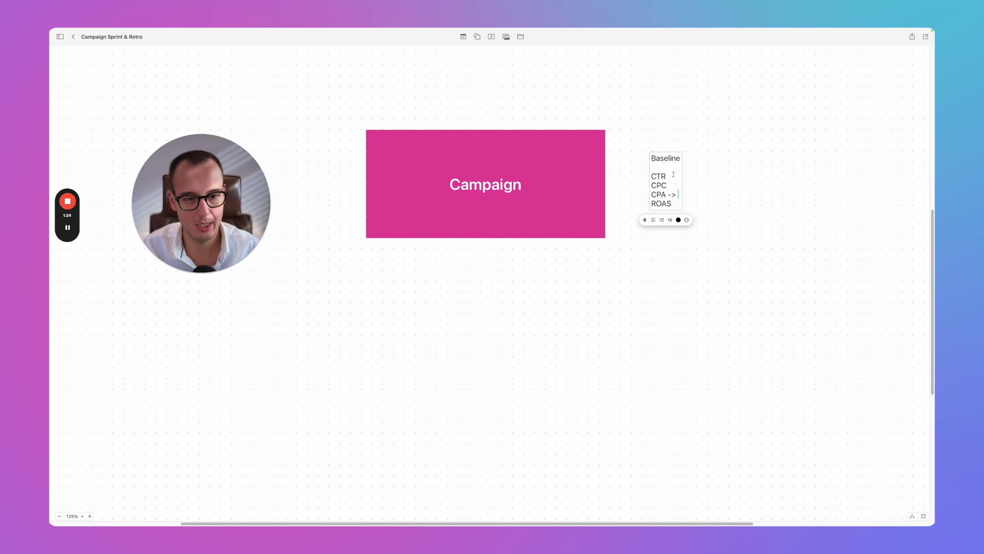
text($50)
click(700, 203)
Enlarge the Baseline text box and recheck the CPA line
click(697, 211)
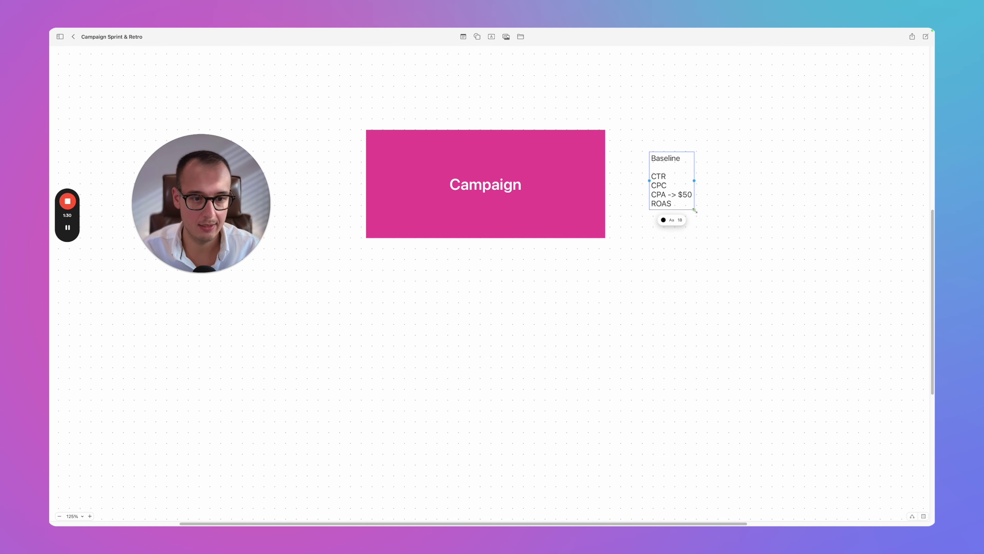
drag(695, 211, 716, 248)
click(769, 233)
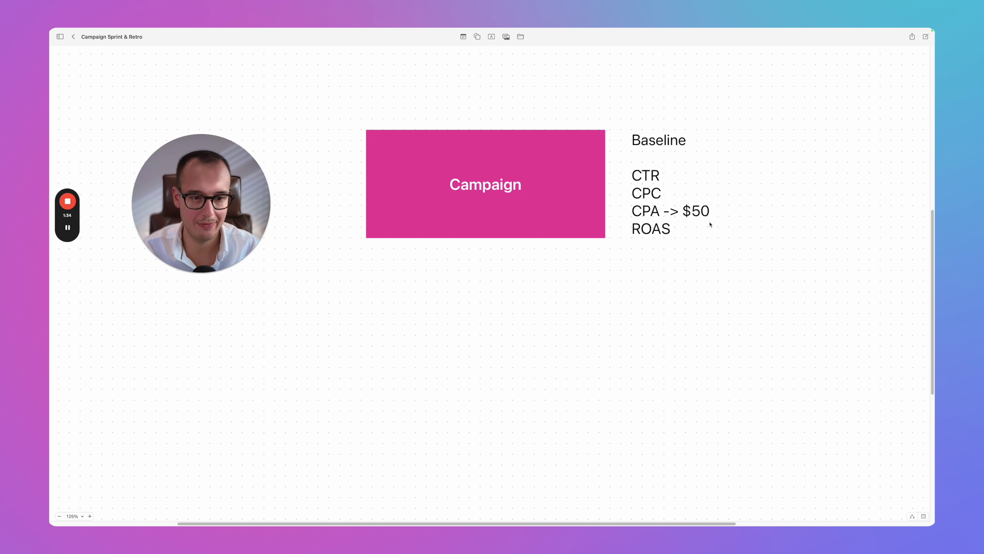
click(684, 218)
click(684, 217)
click(648, 210)
drag(649, 210, 662, 229)
click(821, 254)
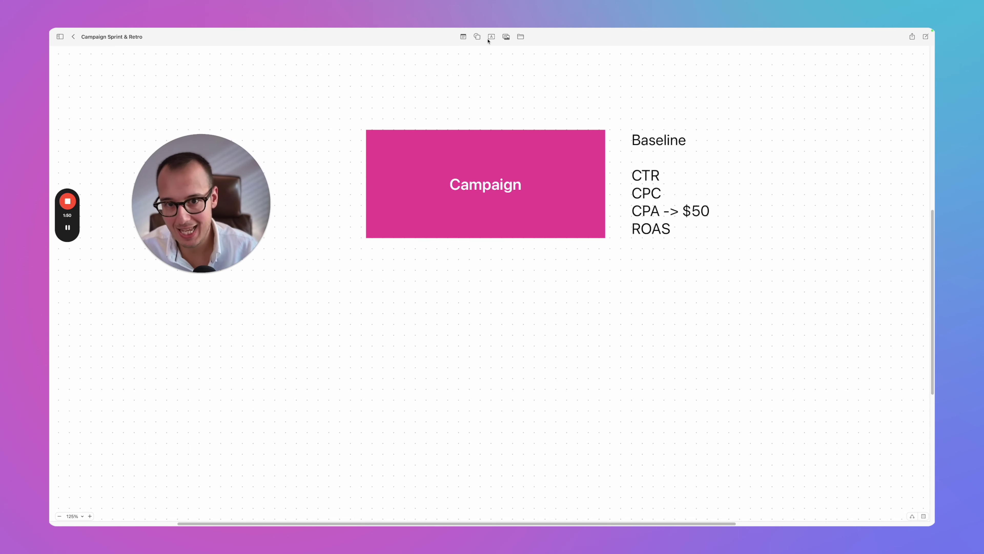
Insert a blue square under Campaign and label it 'Vector'
click(477, 37)
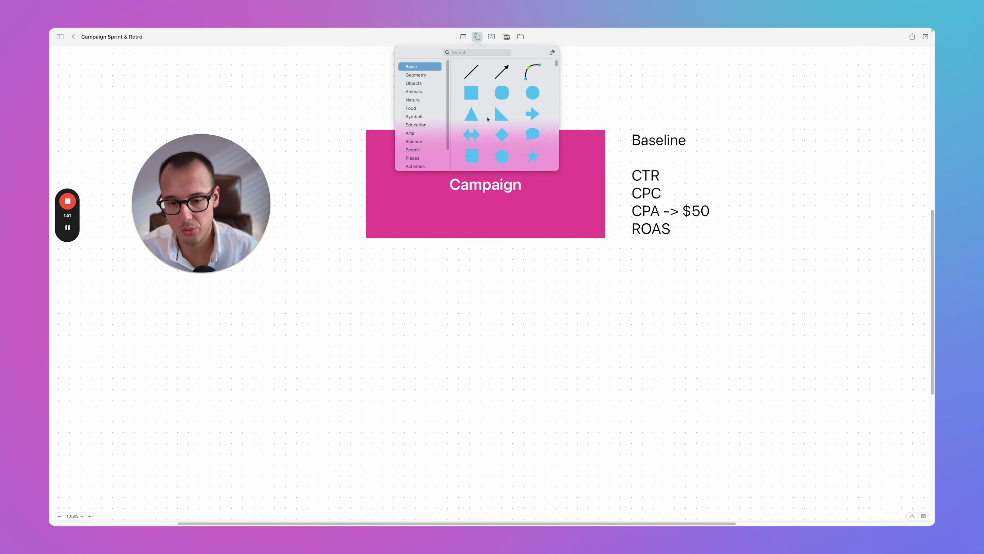
click(473, 96)
drag(497, 275, 409, 278)
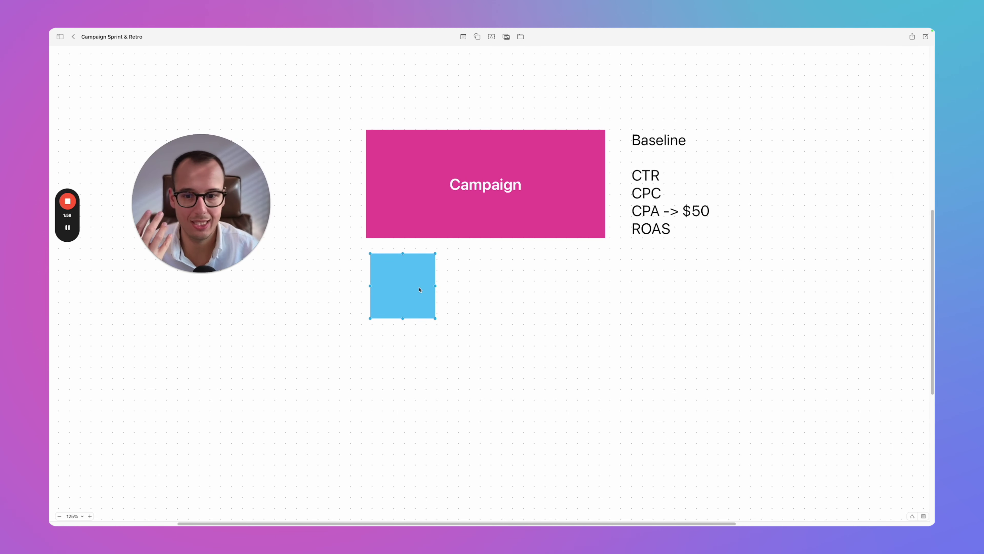
drag(417, 290, 482, 287)
double_click(403, 286)
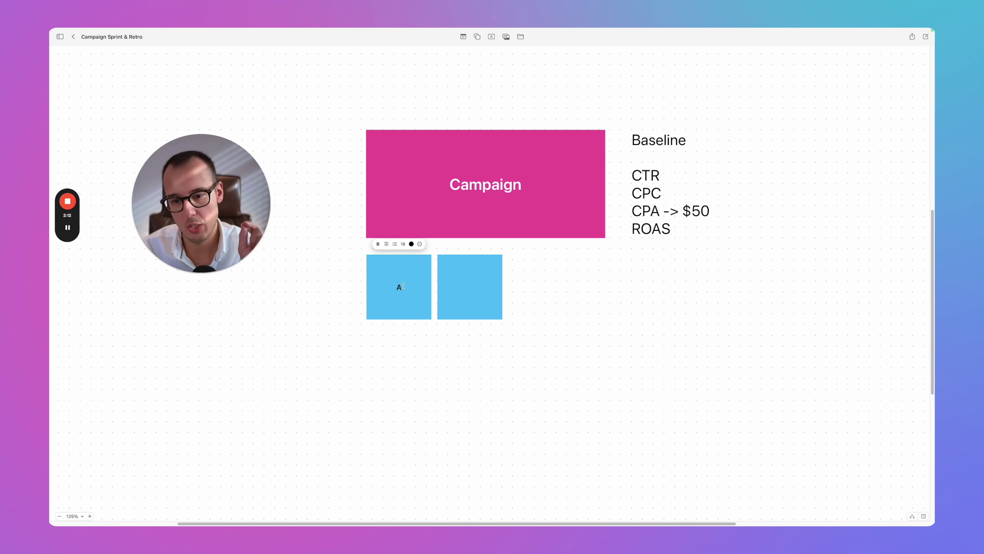
double_click(403, 286)
text(Vector)
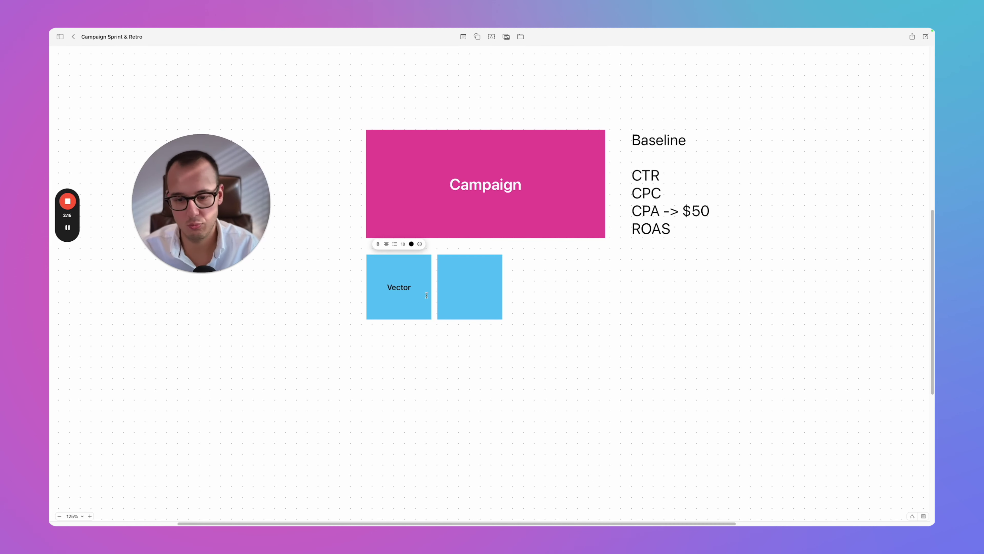
Label the second square 'Picture with the product' and copy it as 'Picture with the product + a human'
double_click(474, 285)
text(Picture w)
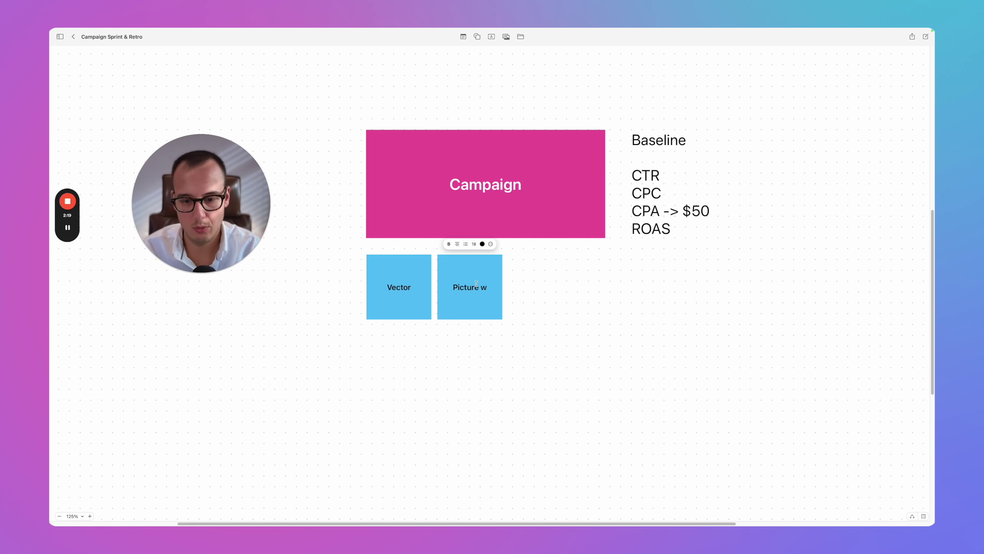
text(ith the product)
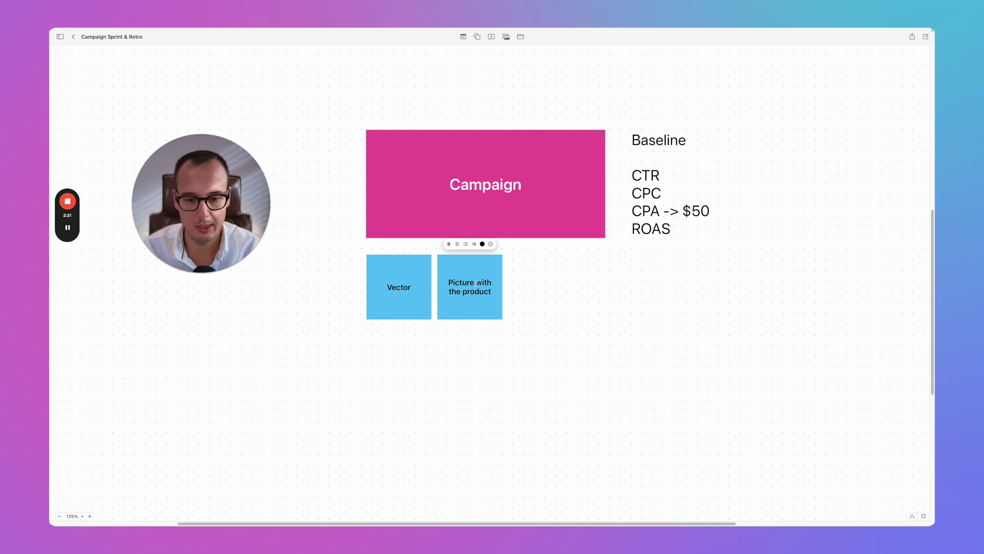
drag(473, 289, 544, 290)
double_click(543, 291)
key(Right)
text(+ a human)
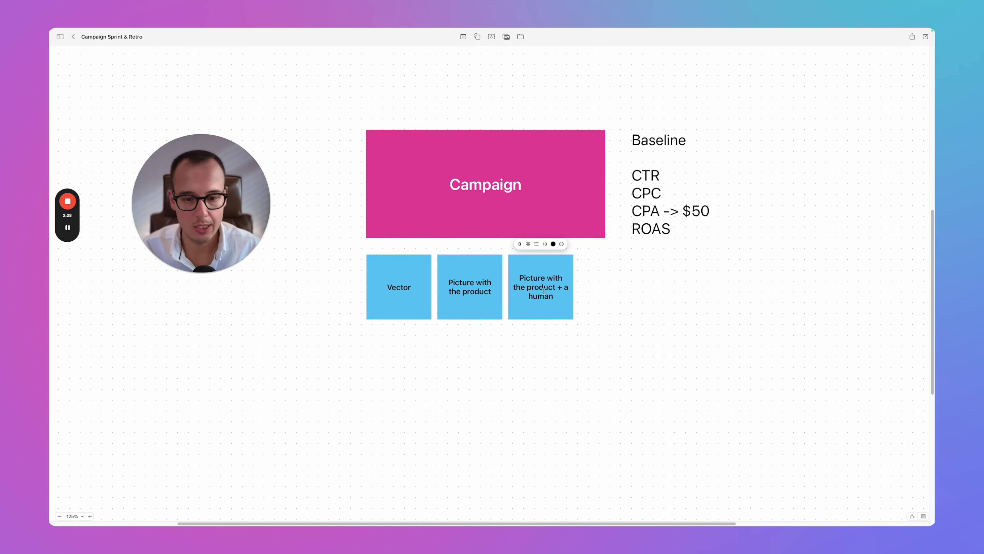
Shift the row of three squares into alignment under Campaign
drag(595, 344, 391, 279)
drag(559, 299, 576, 298)
click(607, 306)
Fill the third square, 'Picture with the product + a human', green
scroll(634, 320, down, 1)
scroll(601, 338, down, 2)
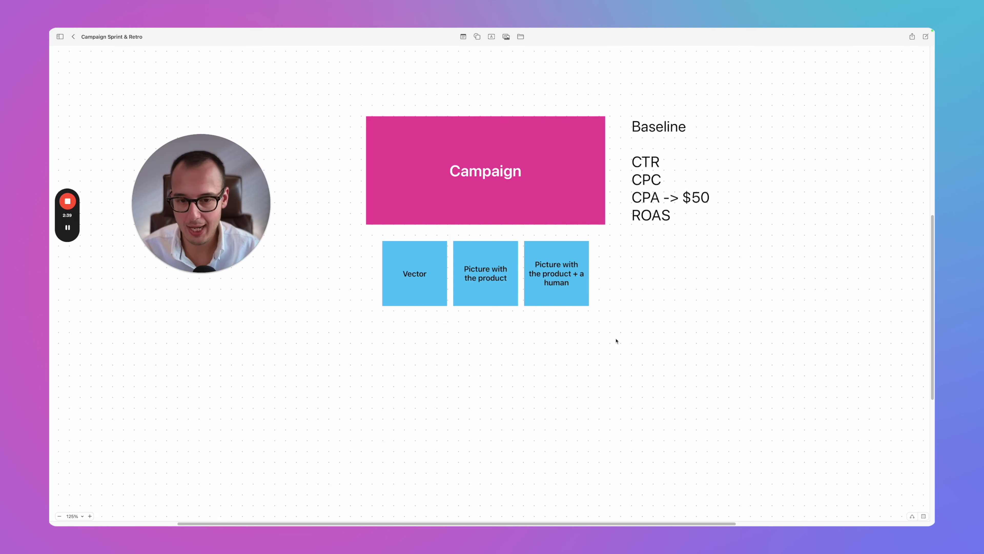
click(558, 295)
click(419, 289)
click(505, 294)
click(562, 292)
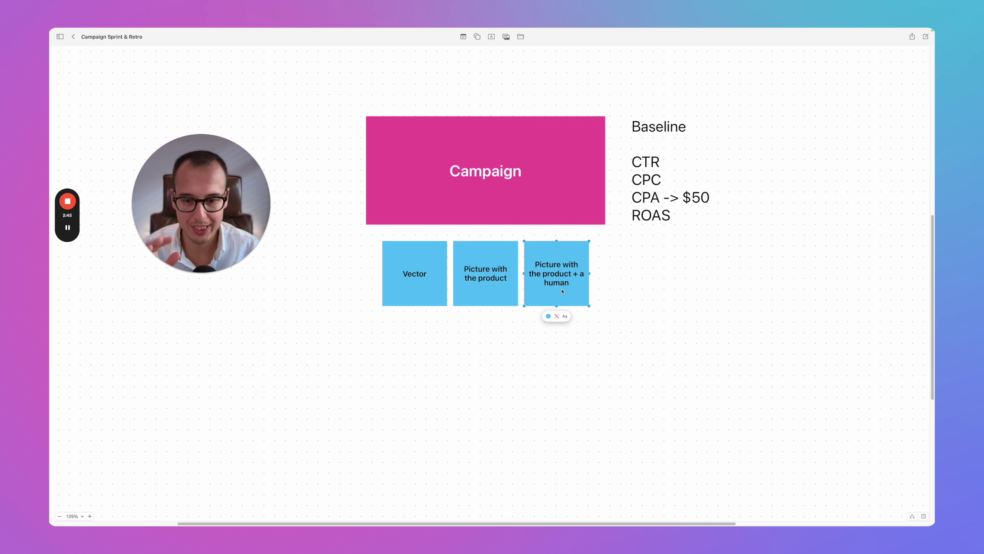
click(644, 296)
click(548, 316)
click(553, 345)
click(690, 291)
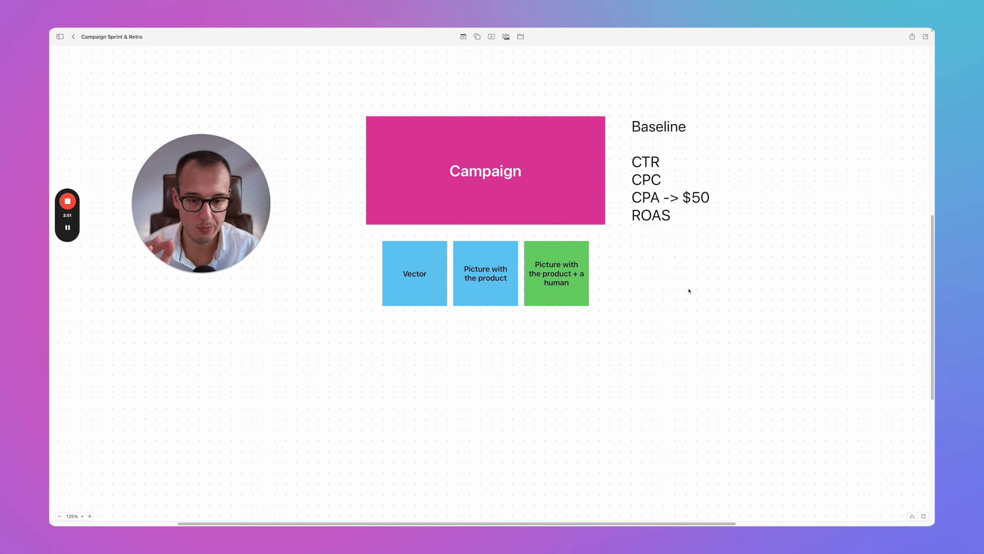
scroll(679, 294, down, 1)
click(556, 269)
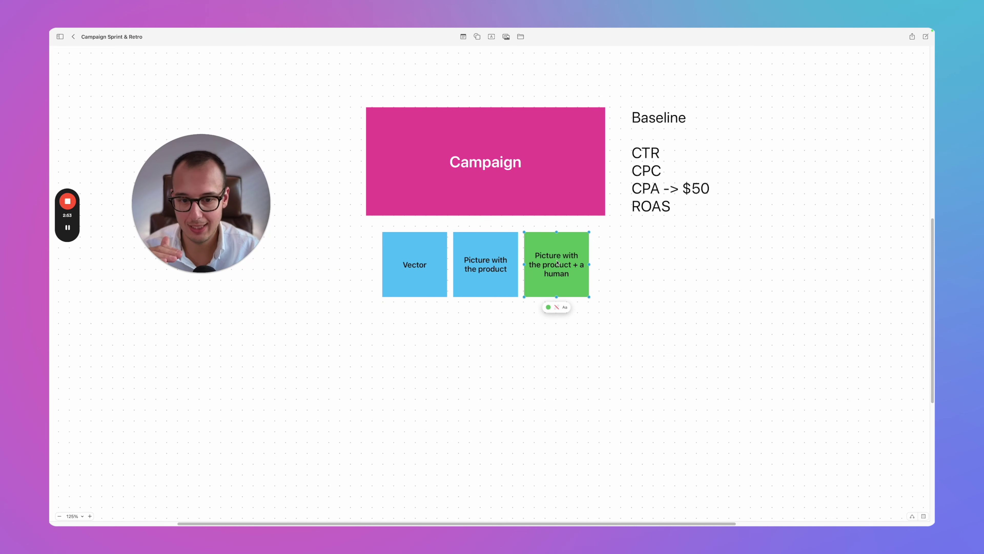
click(608, 279)
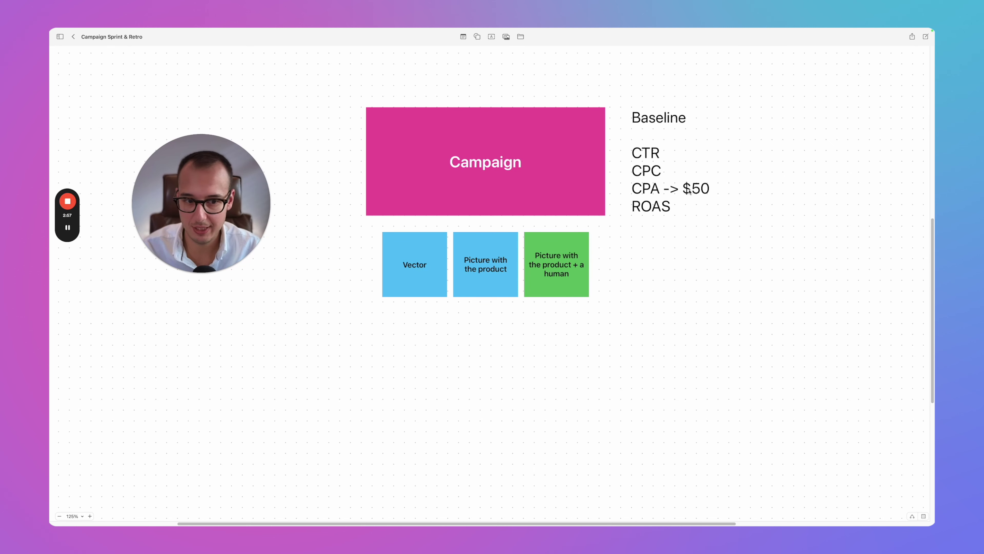
Duplicate the Baseline text as 'CPA of $35' and place it under the green square
drag(689, 194, 702, 310)
key(super+a)
text(CPA of )
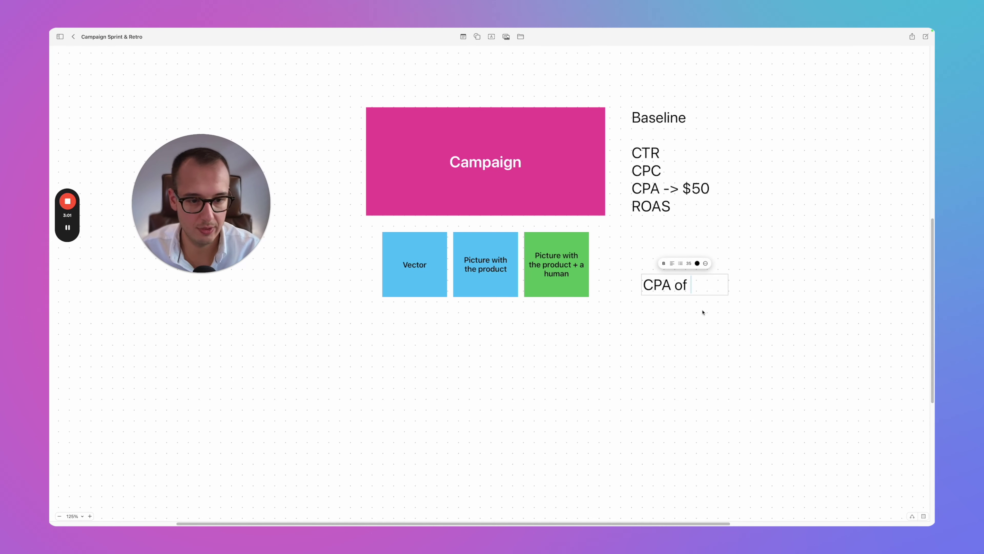
text($35)
click(684, 309)
drag(684, 278, 642, 259)
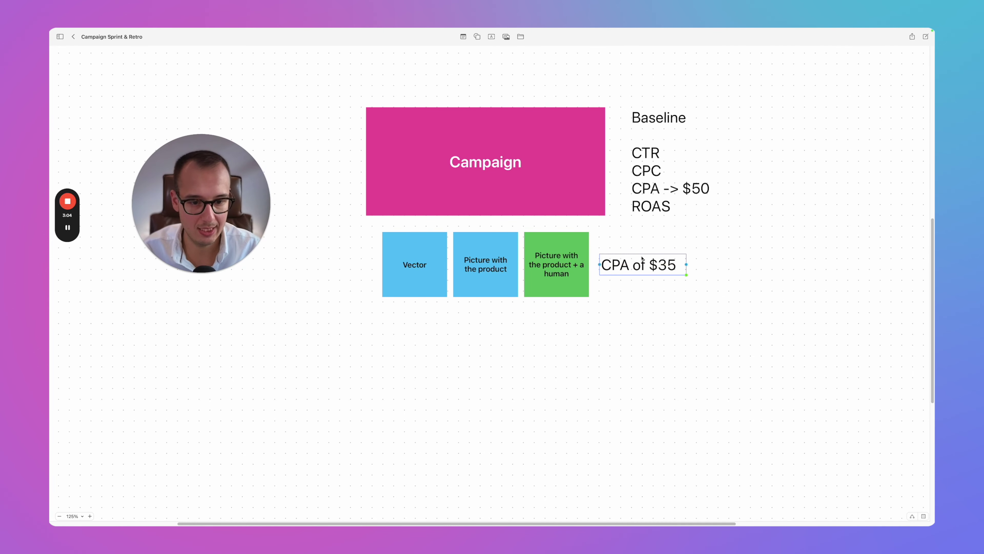
click(776, 212)
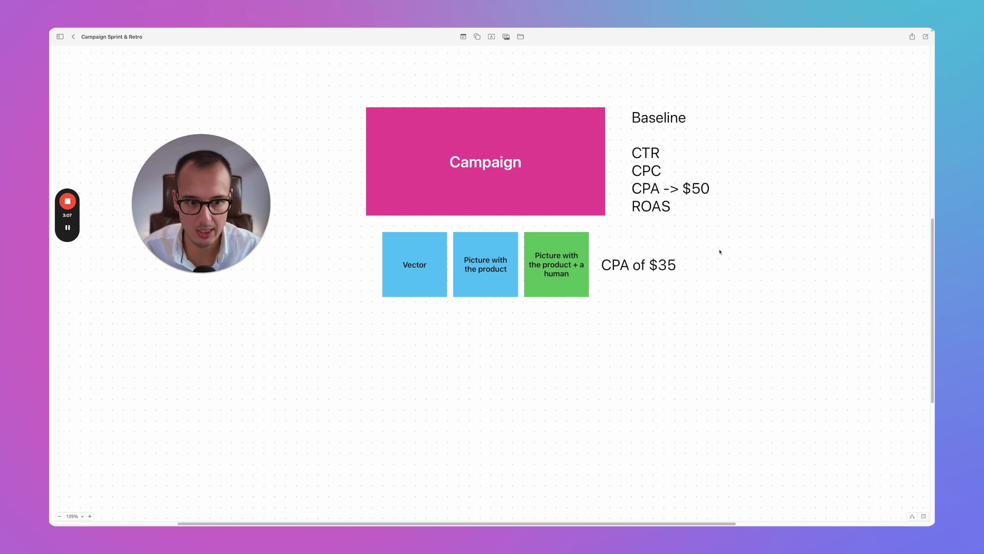
click(620, 265)
drag(619, 265, 549, 306)
drag(618, 319, 559, 304)
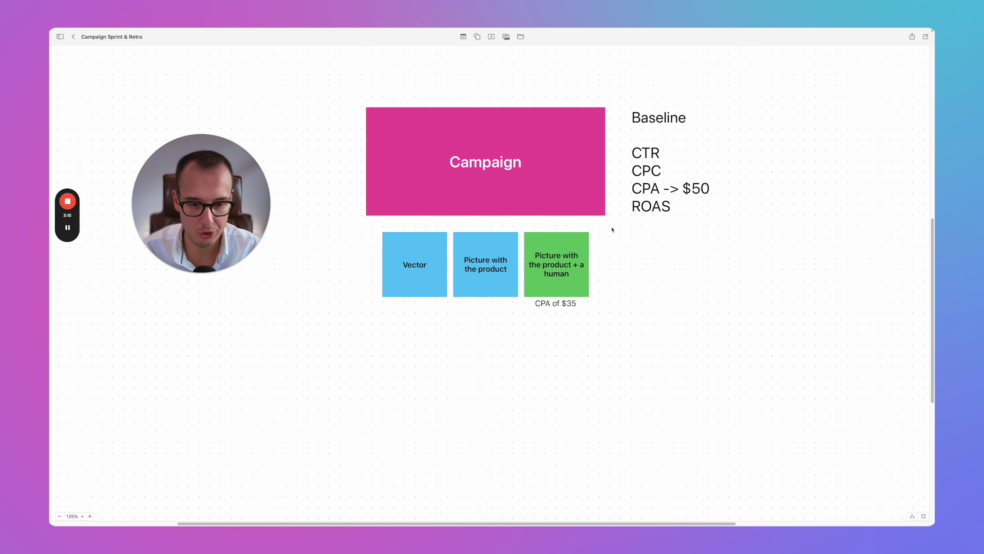
drag(611, 227, 553, 323)
click(554, 323)
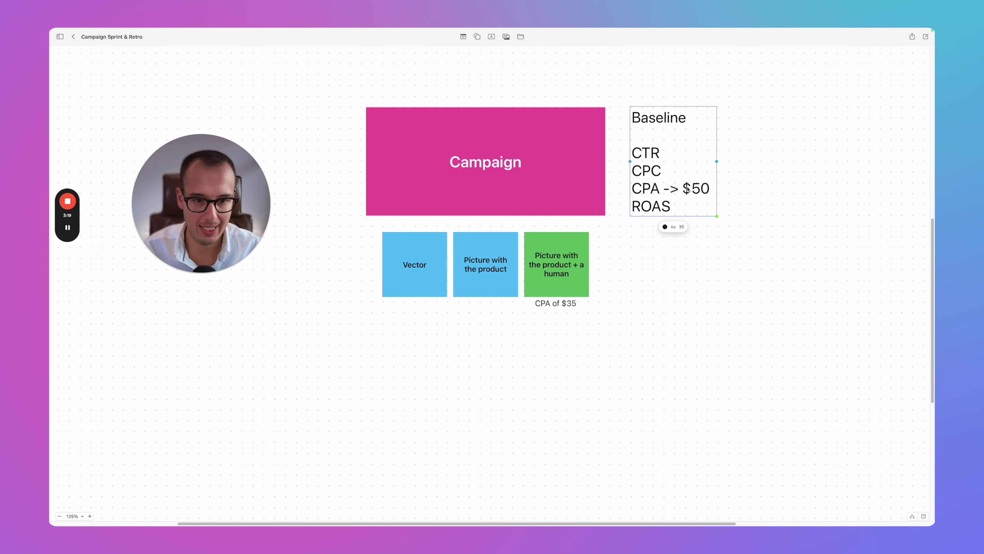
Copy the CPA label under the Vector square and change it to 'CPA of $70'
drag(321, 95, 600, 207)
click(319, 288)
drag(336, 230, 444, 301)
click(565, 303)
drag(565, 302, 418, 303)
click(423, 303)
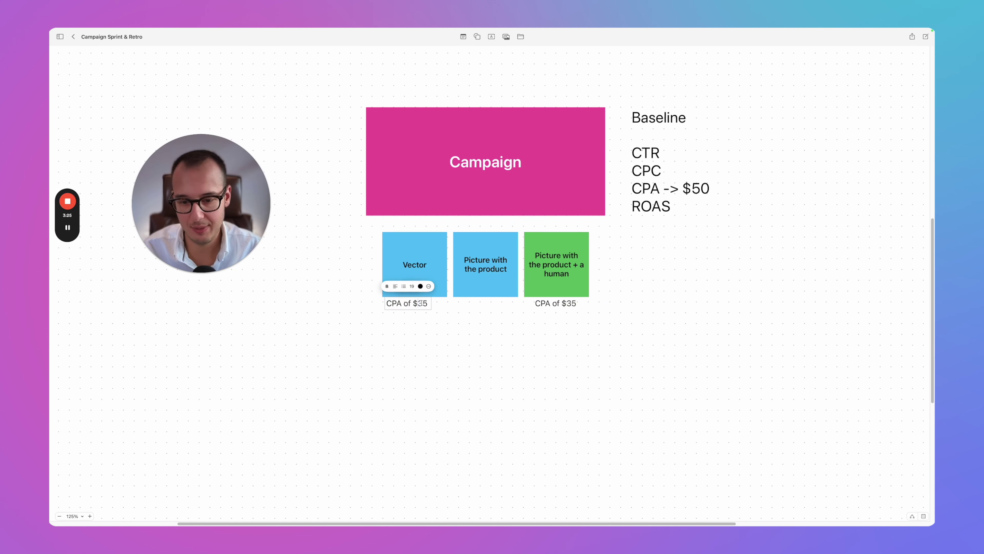
key(Delete)
key(BackSpace)
text(70)
key(Escape)
drag(414, 304, 422, 303)
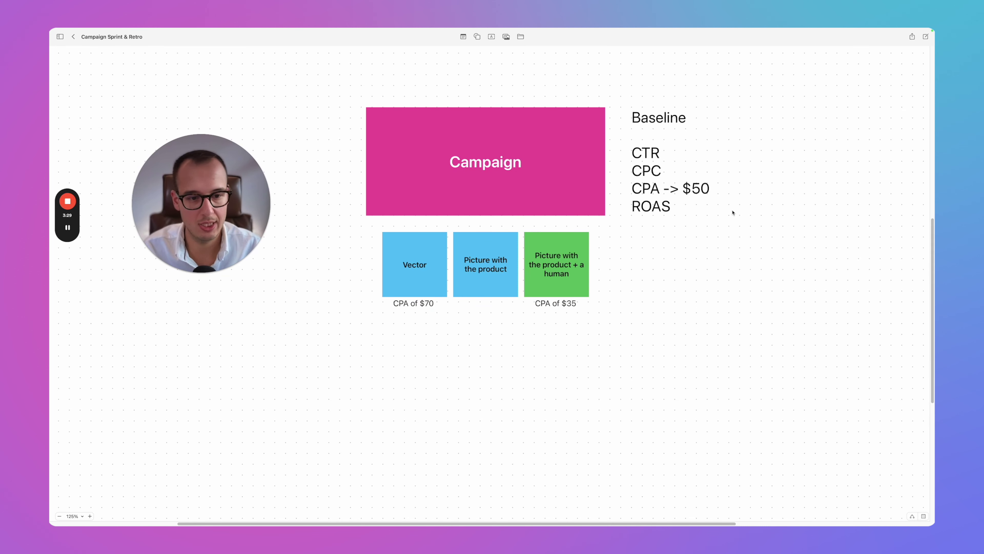
Select the green square with its CPA of $35 label to review them together
drag(750, 221, 655, 173)
drag(668, 347, 535, 251)
scroll(576, 288, down, 1)
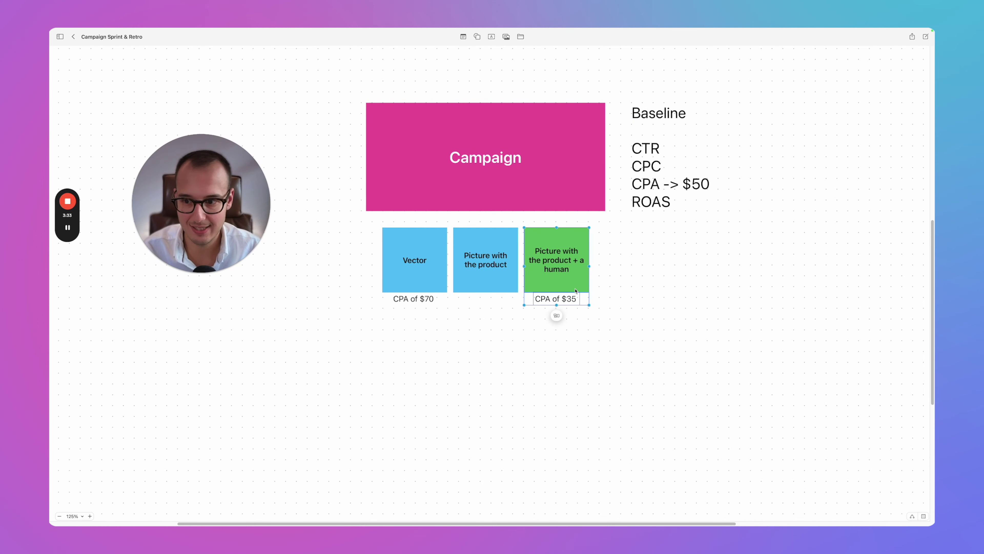
scroll(576, 291, down, 3)
click(627, 315)
scroll(629, 316, down, 2)
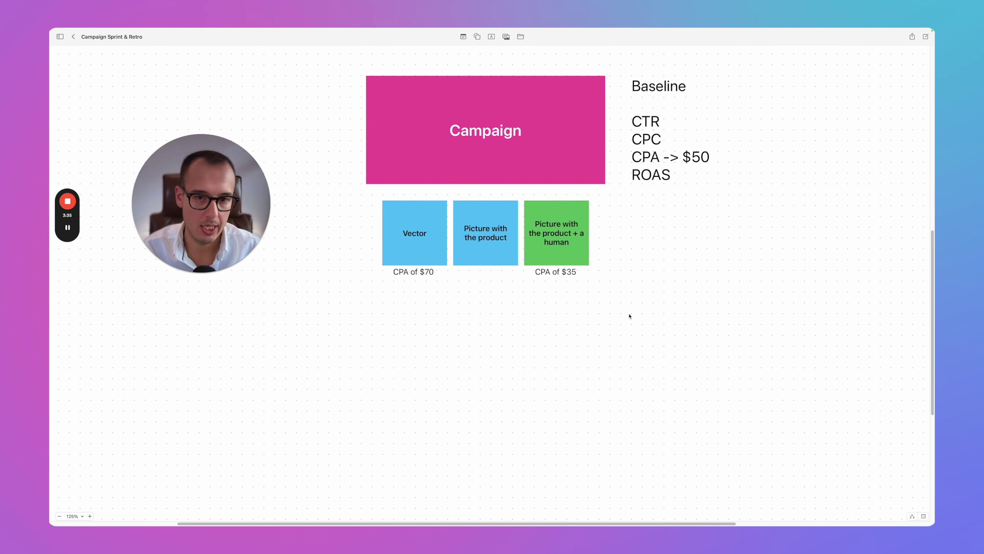
drag(635, 323, 565, 245)
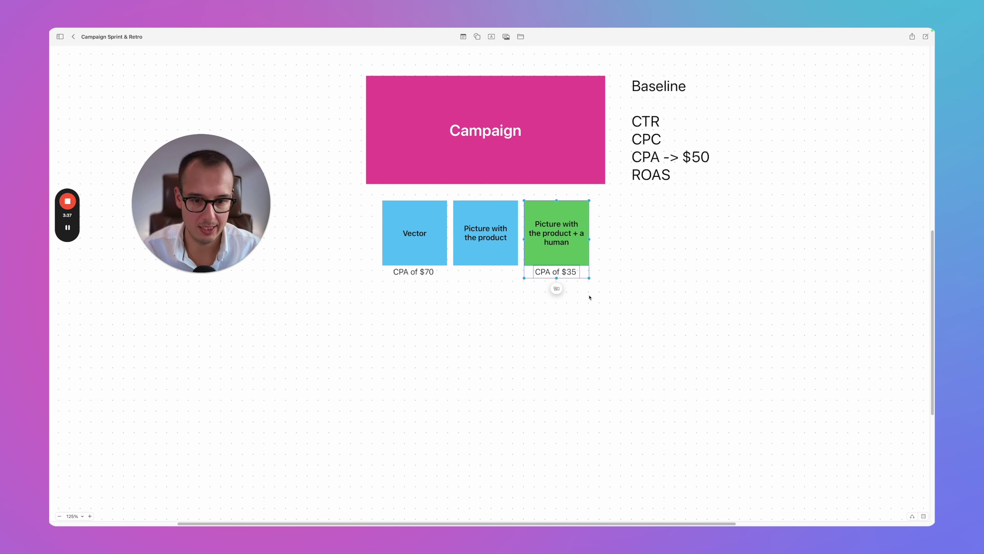
scroll(478, 163, down, 3)
scroll(488, 164, up, 4)
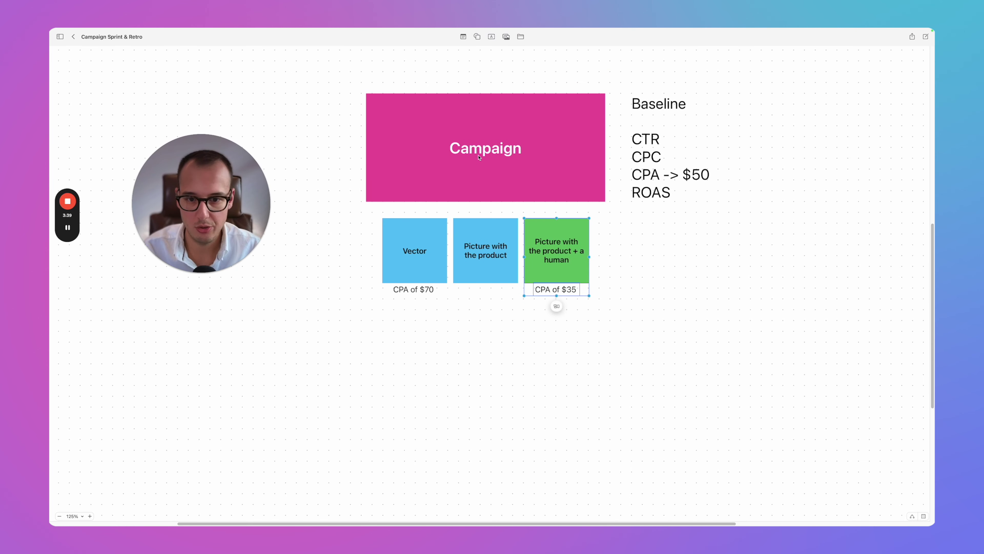
scroll(591, 272, down, 3)
Add a square around the diagram with no fill and a thicker solid border
click(512, 310)
scroll(485, 287, up, 2)
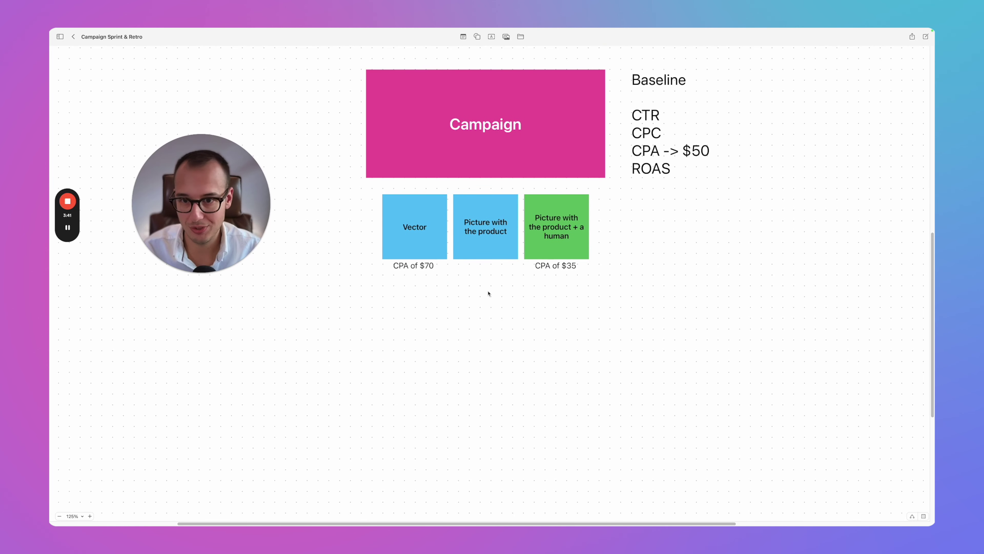
click(477, 36)
click(470, 97)
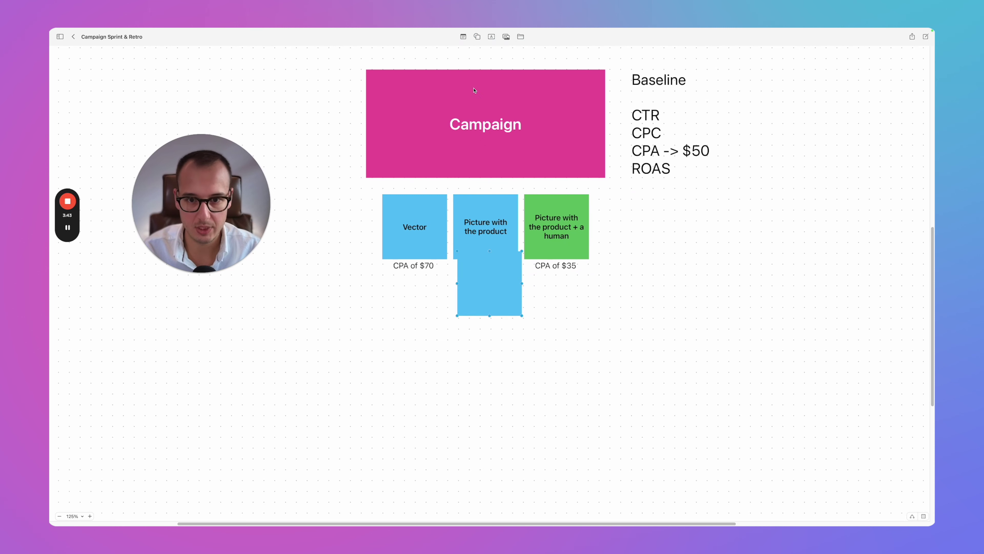
drag(490, 301, 759, 304)
click(527, 314)
click(521, 356)
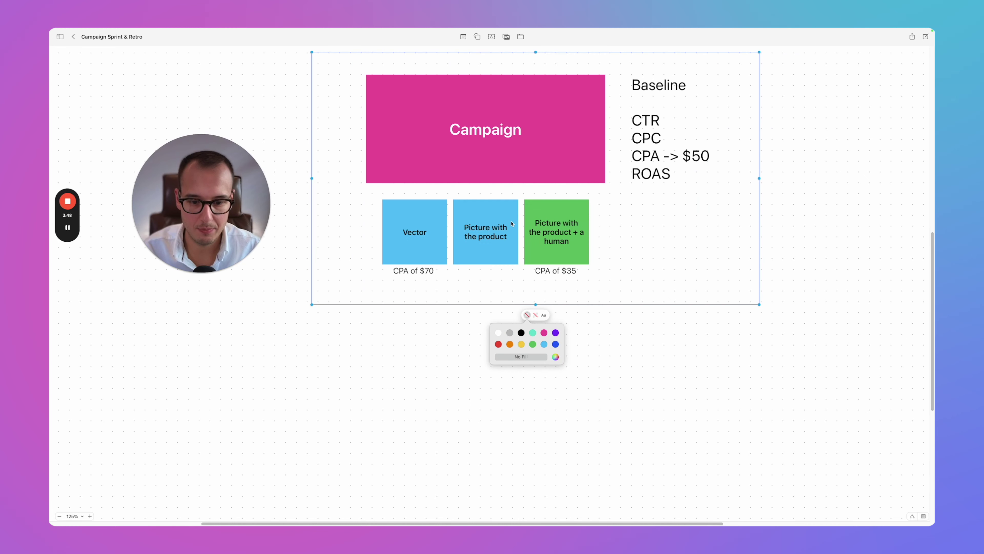
click(536, 314)
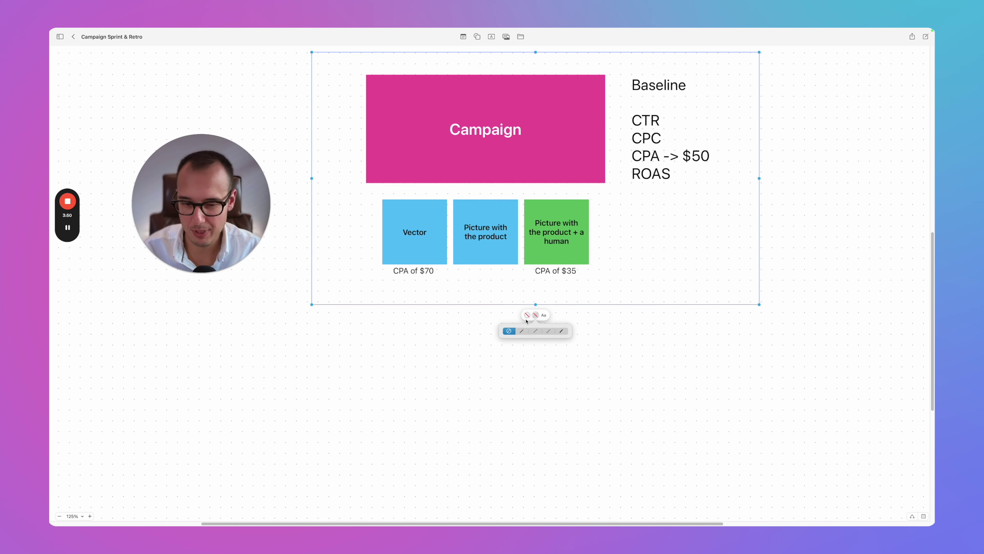
click(522, 331)
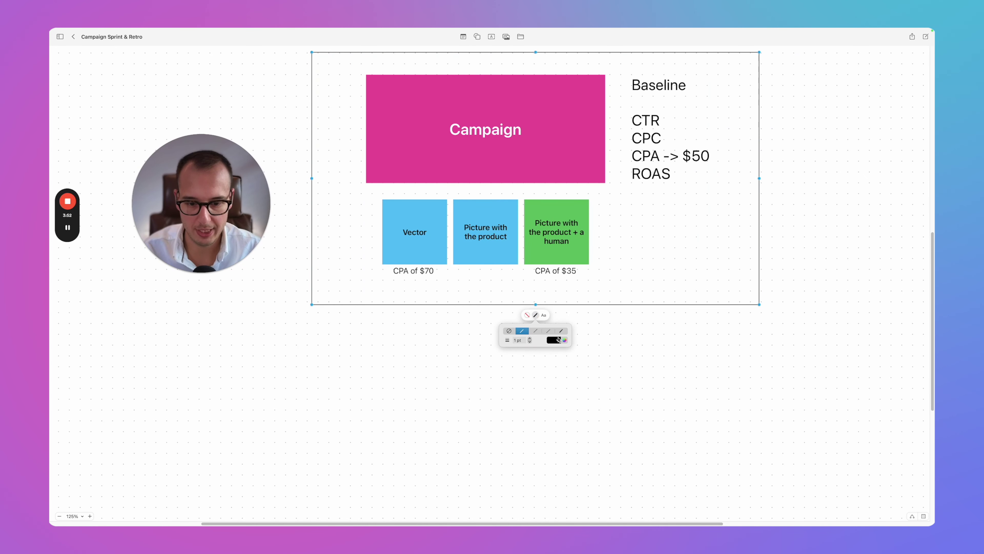
click(530, 340)
click(641, 405)
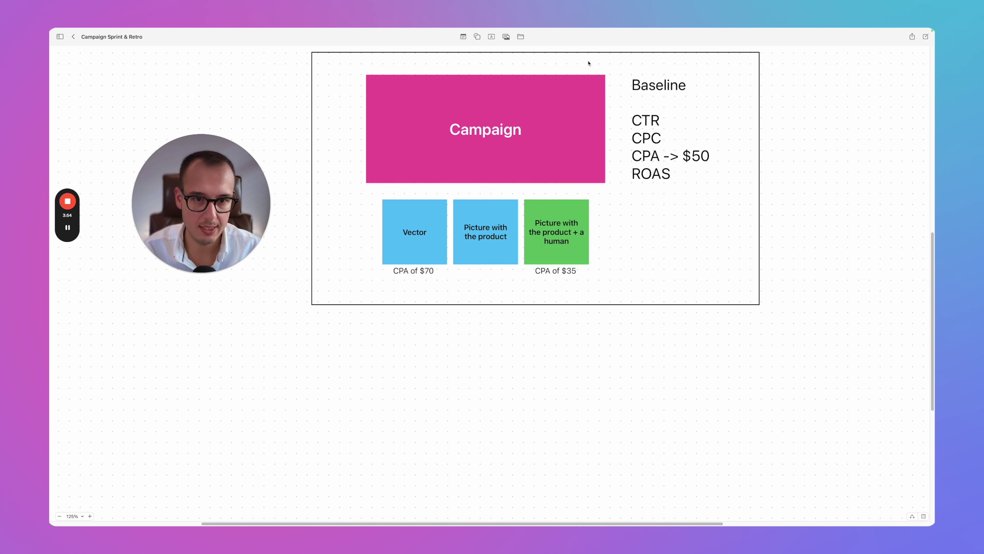
Duplicate the outlined frame below the original for the second sprint
drag(519, 56, 543, 363)
scroll(431, 385, down, 5)
scroll(276, 343, up, 7)
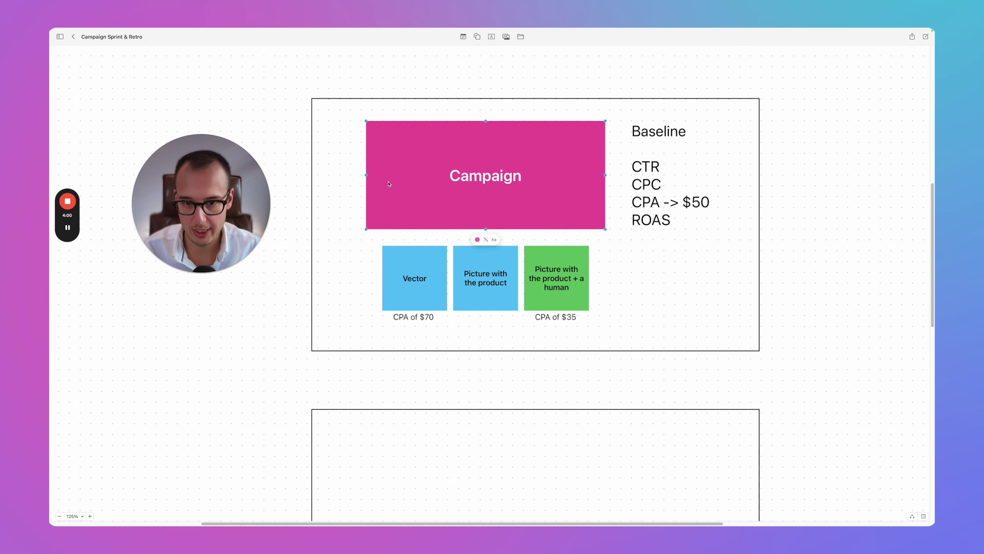
scroll(390, 183, down, 2)
drag(411, 108, 420, 414)
scroll(330, 413, down, 4)
scroll(330, 413, up, 1)
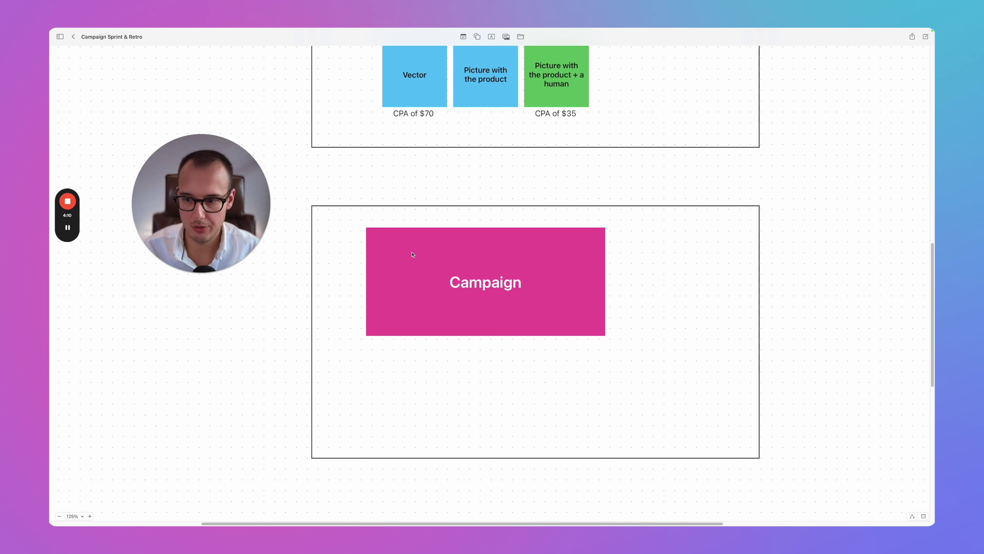
scroll(412, 254, up, 1)
Copy the green human-picture square and its CPA of $35 label into the lower frame
click(570, 98)
drag(569, 76, 410, 377)
drag(566, 125, 406, 434)
scroll(325, 418, down, 3)
click(399, 321)
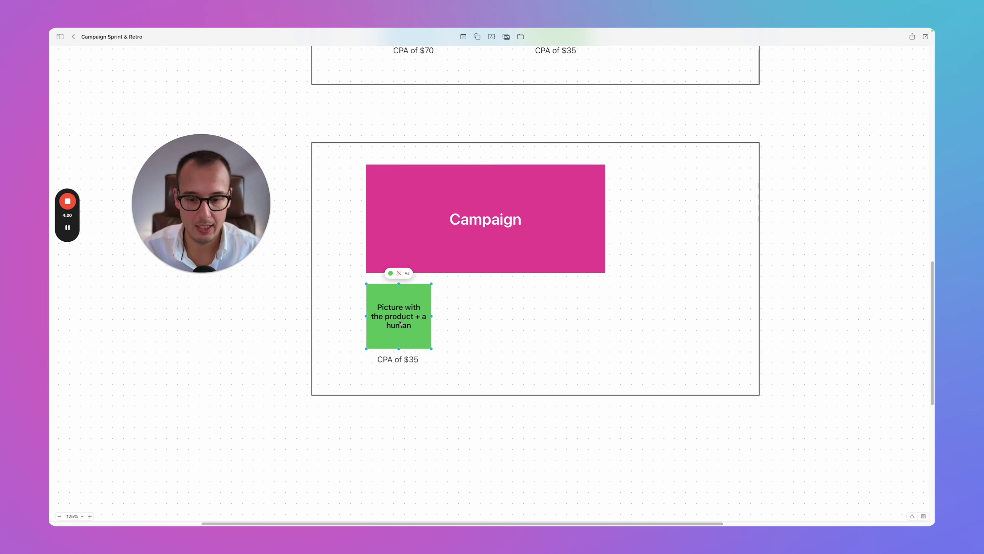
scroll(408, 315, down, 1)
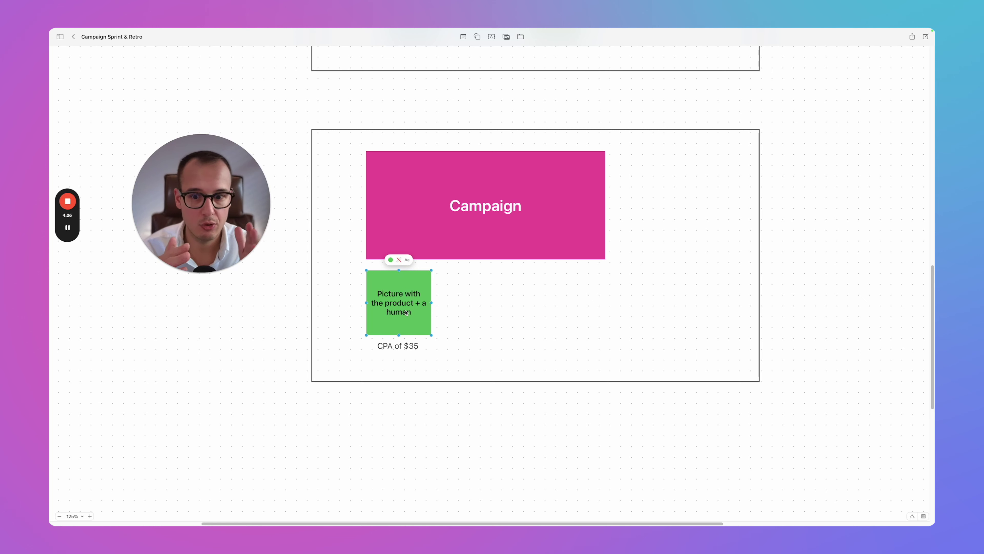
Change 'human' to 'woman', then duplicate the square to the right reading 'men'
double_click(406, 312)
text(woman)
drag(403, 312, 491, 311)
double_click(491, 312)
text(men)
Duplicate the men square to its right and reword it to 'family'
click(365, 358)
drag(481, 311, 557, 311)
double_click(557, 312)
text(family)
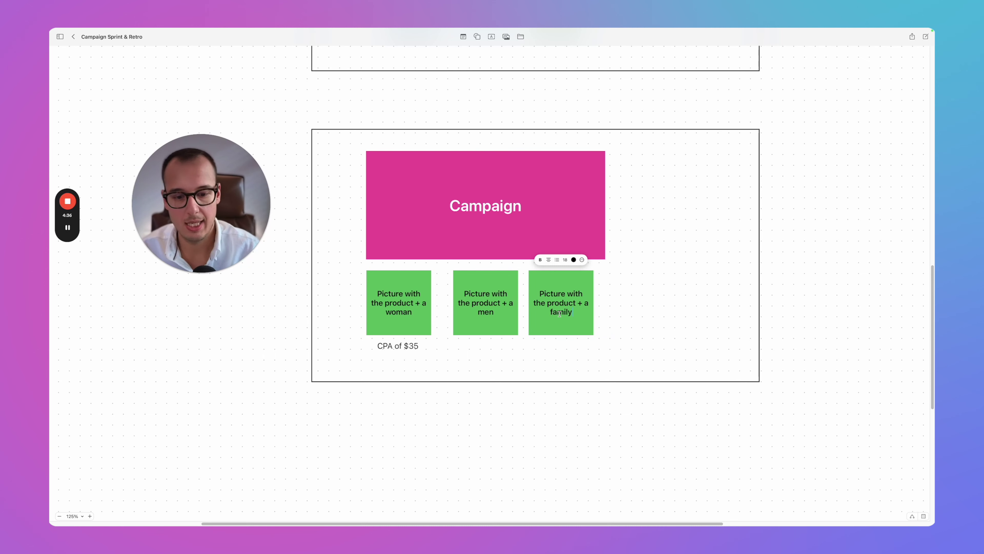
click(567, 405)
scroll(620, 364, down, 4)
drag(561, 230, 569, 230)
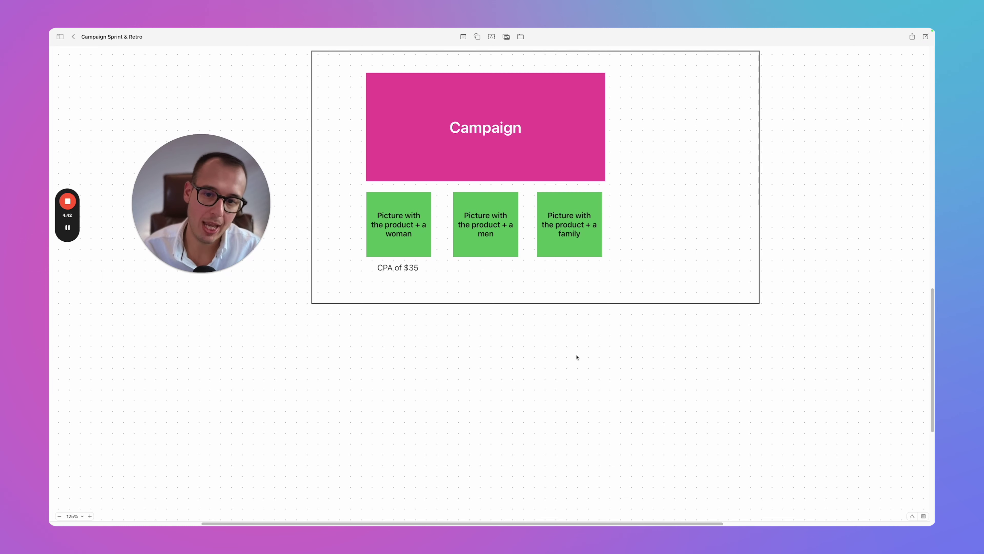
Copy the CPA of $35 label under the men square and change it to CPA of $38
scroll(577, 357, up, 1)
click(412, 285)
drag(412, 285, 505, 285)
click(504, 276)
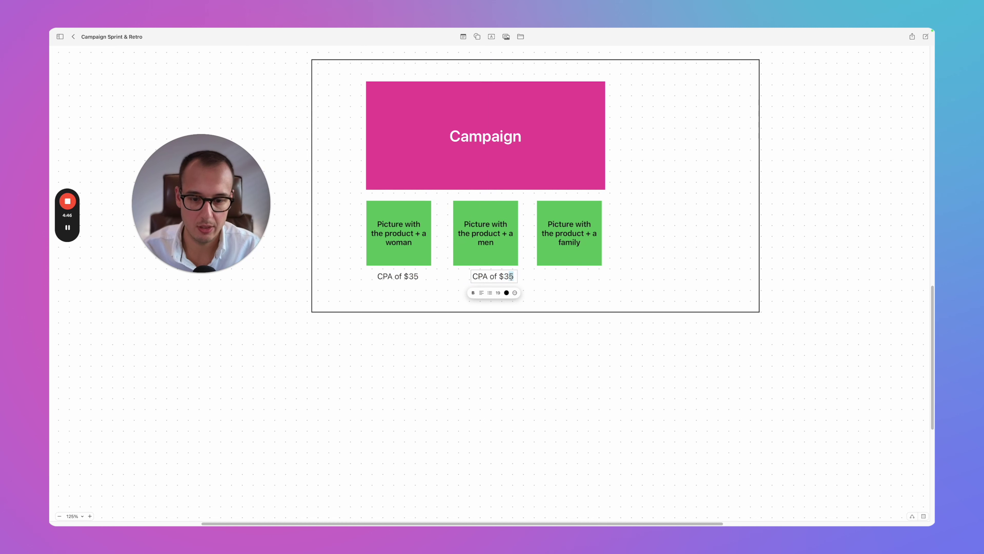
text(8)
Copy the label under the family square and change it to CPA of $33
click(490, 319)
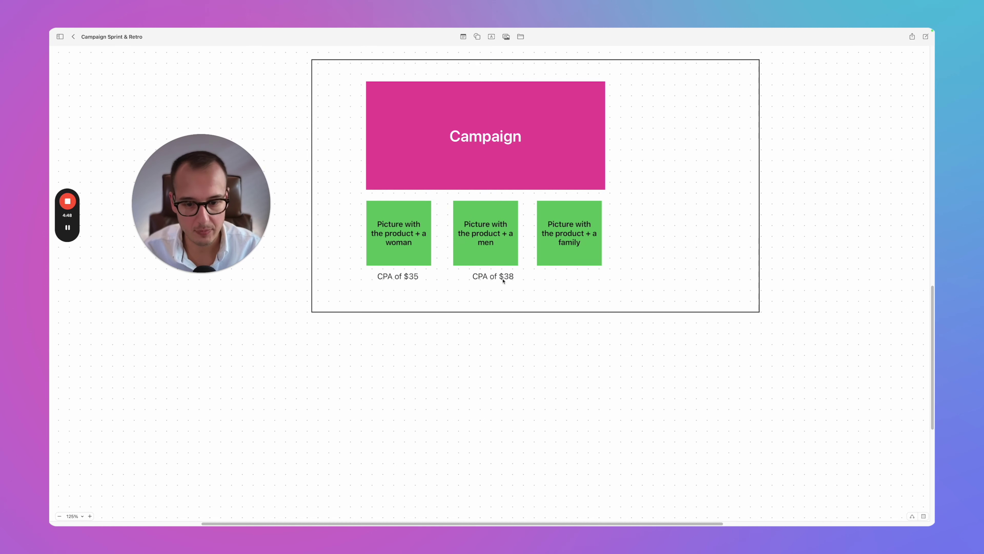
drag(505, 277, 584, 278)
click(591, 276)
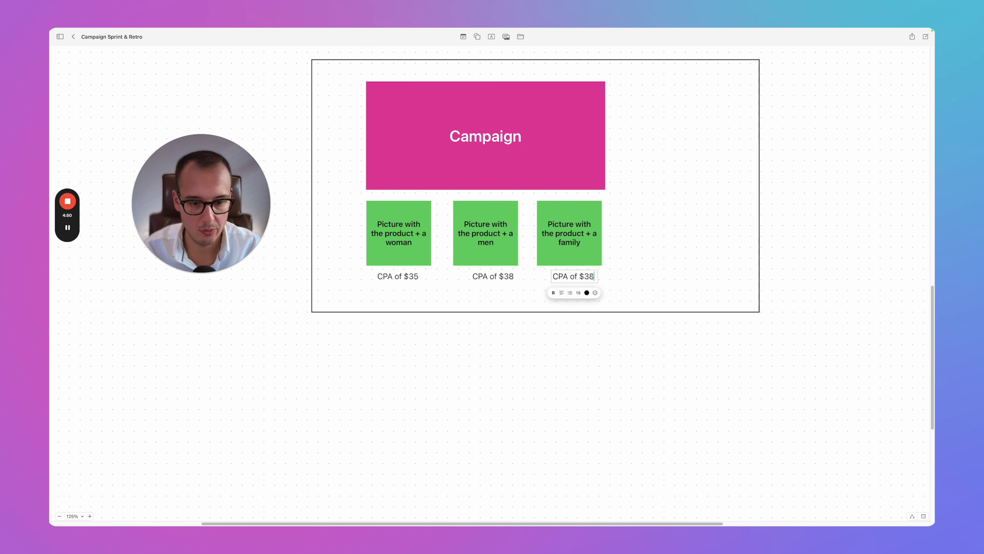
key(BackSpace)
text(3)
key(Escape)
Align the CPA of $33 and CPA of $38 labels under their squares
drag(582, 280, 577, 281)
click(586, 362)
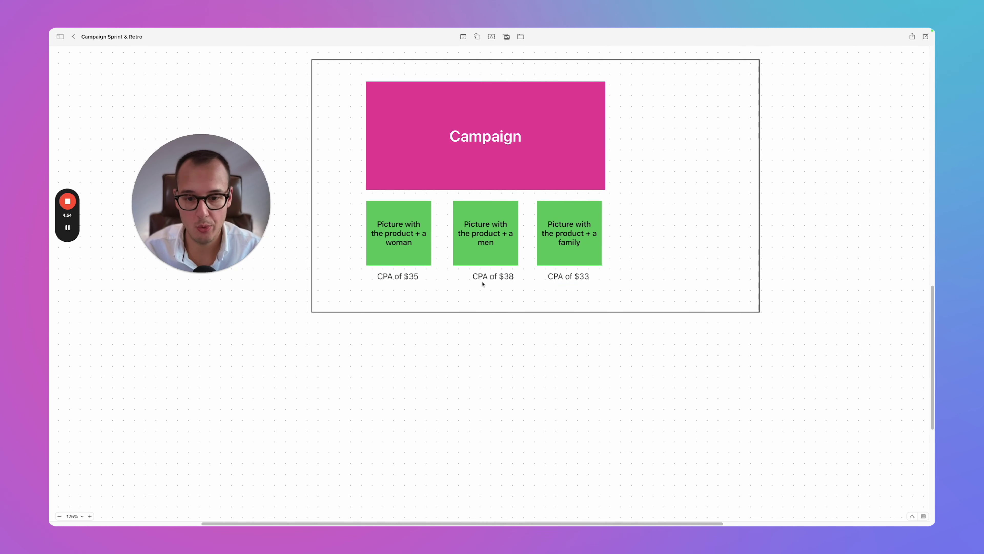
drag(485, 275, 479, 277)
click(586, 264)
click(392, 60)
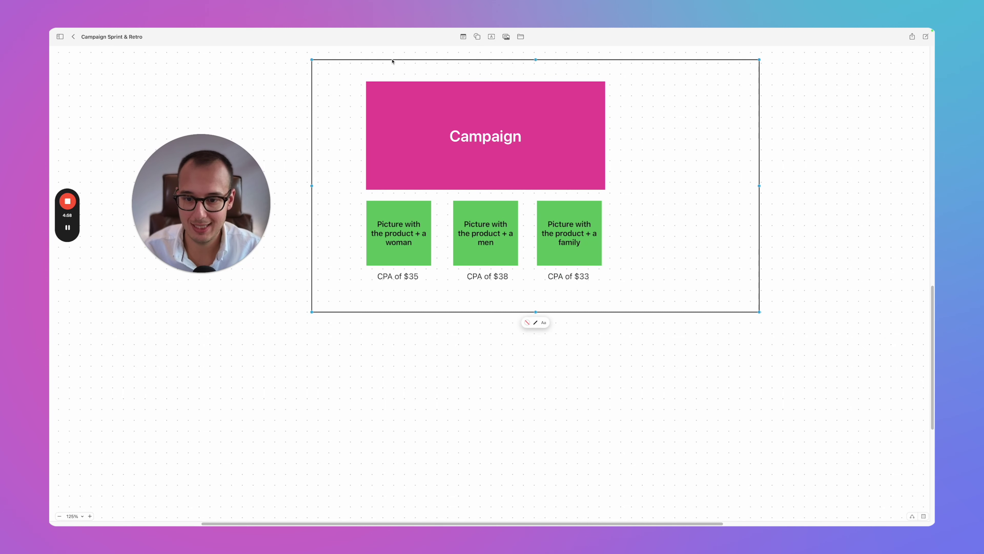
Copy the Campaign box, family square and CPA of $33 label into the empty lower frame
alt+drag(407, 61, 426, 380)
scroll(290, 319, down, 5)
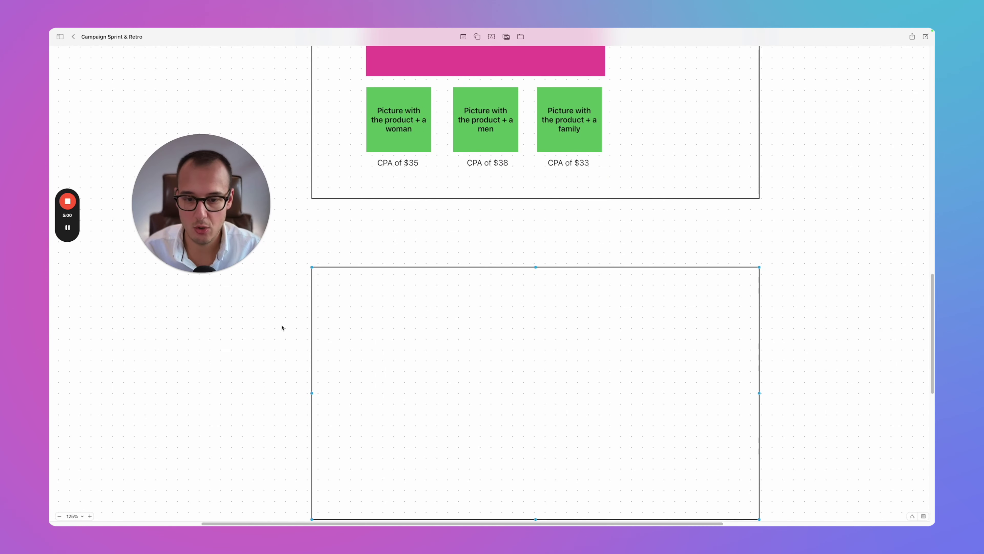
alt+drag(484, 62, 485, 392)
scroll(592, 175, down, 2)
alt+drag(583, 76, 414, 408)
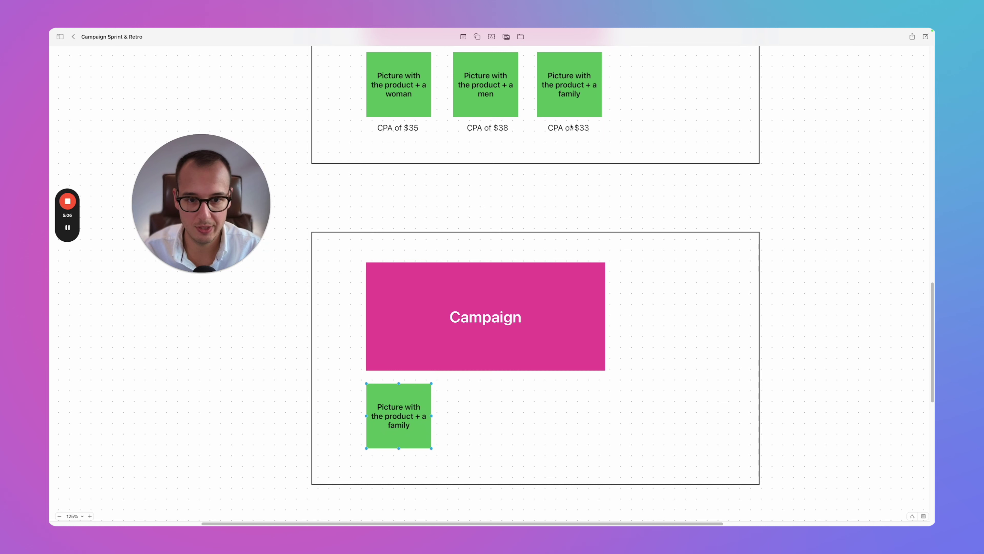
alt+drag(572, 127, 401, 458)
scroll(401, 456, down, 5)
Duplicate the family square with its label to the right as 'family with a doggo'
click(398, 322)
shift+click(399, 339)
alt+drag(399, 339, 486, 339)
double_click(502, 312)
text(family with a dog)
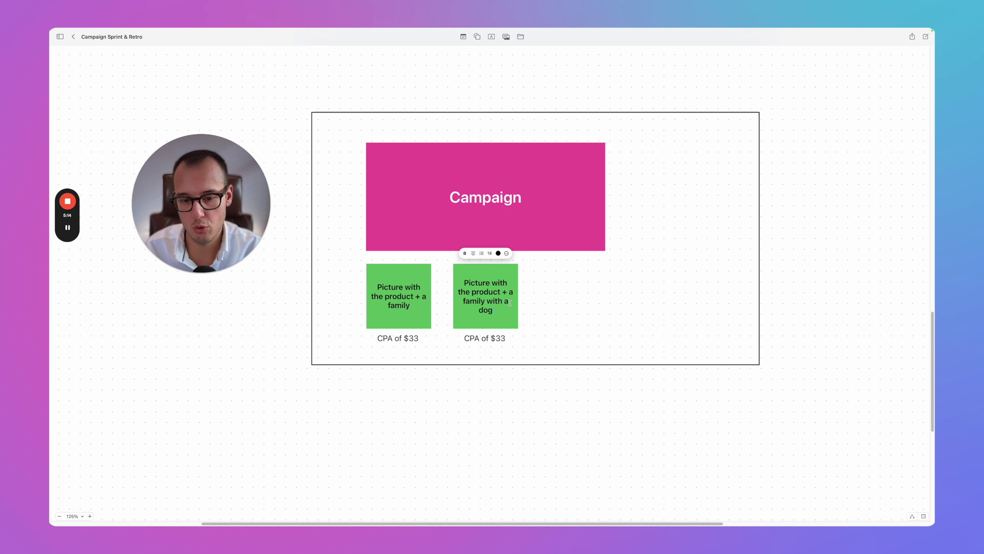
text(go)
click(501, 391)
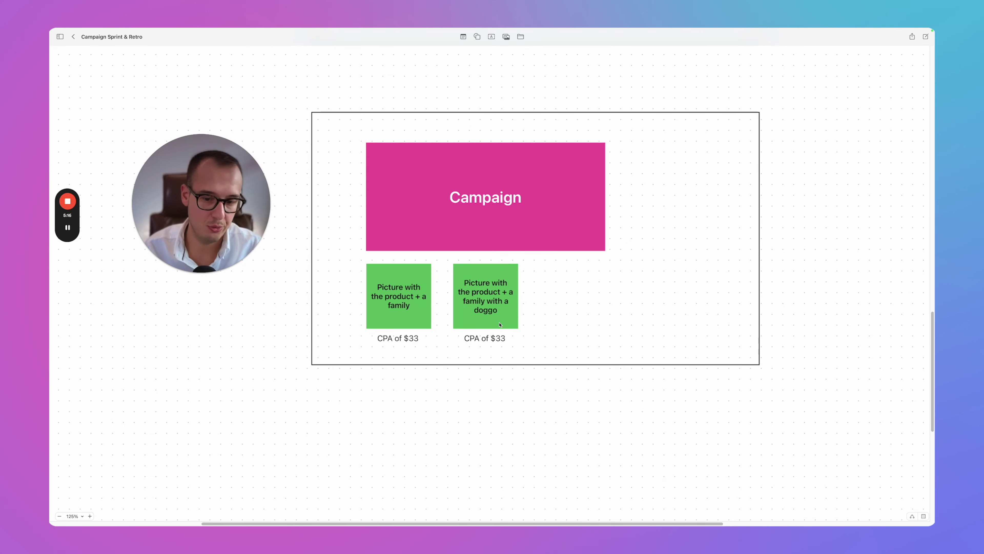
Delete the extra CPA label and add a third square reading 'family with a 2 kids'
click(498, 336)
key(Delete)
alt+drag(496, 318, 566, 318)
double_click(556, 310)
text(2 kids)
click(584, 392)
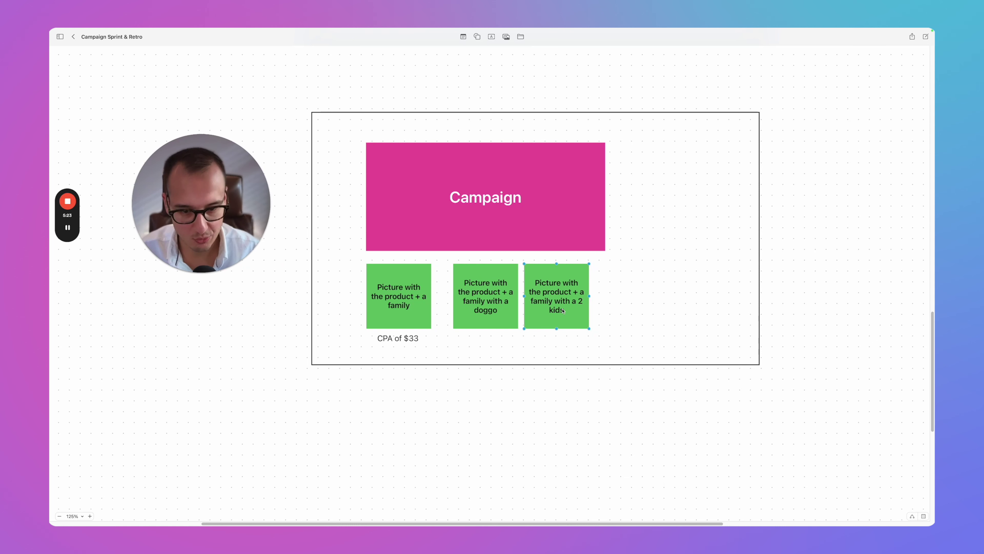
drag(565, 310, 575, 310)
click(576, 455)
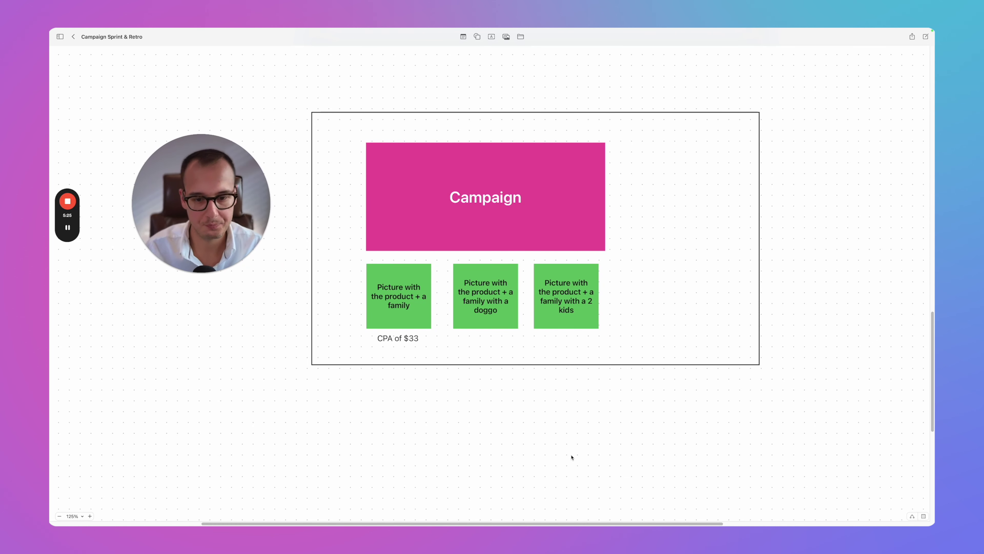
scroll(570, 459, up, 1)
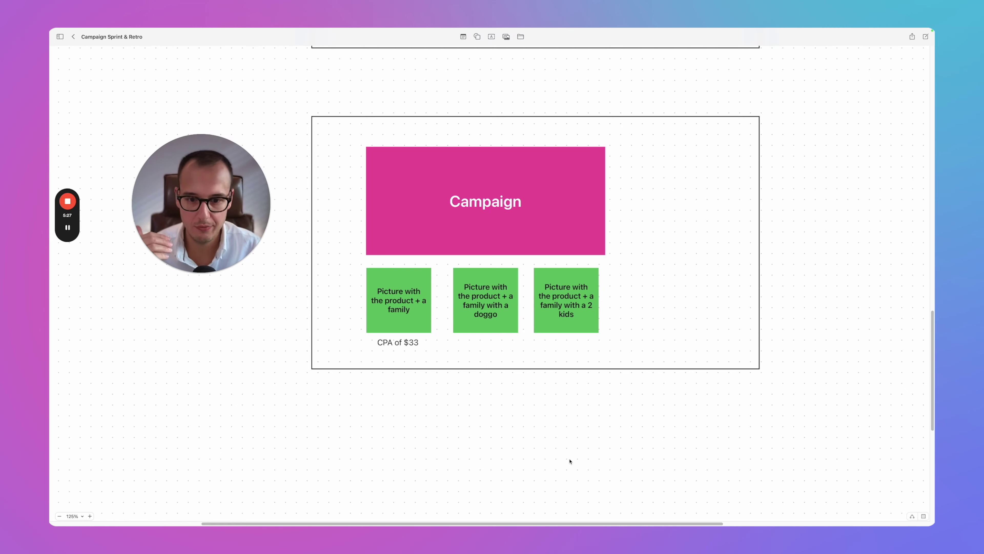
scroll(569, 460, up, 15)
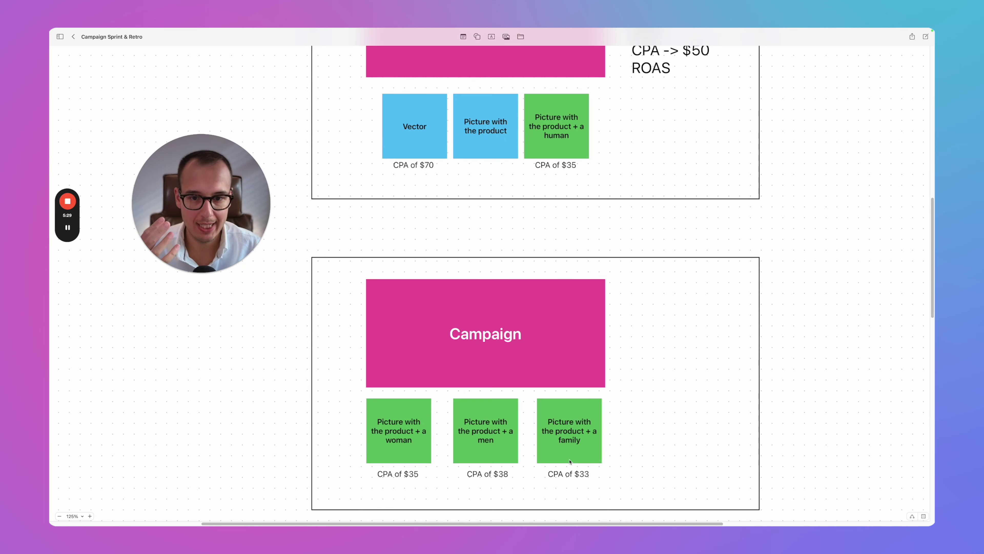
scroll(570, 462, down, 1)
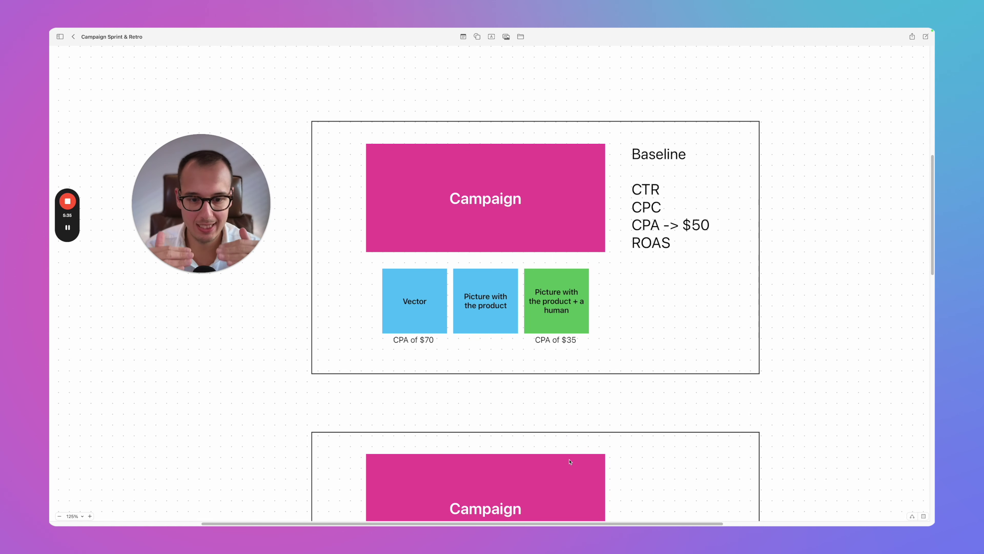
click(565, 330)
click(841, 315)
scroll(839, 318, down, 10)
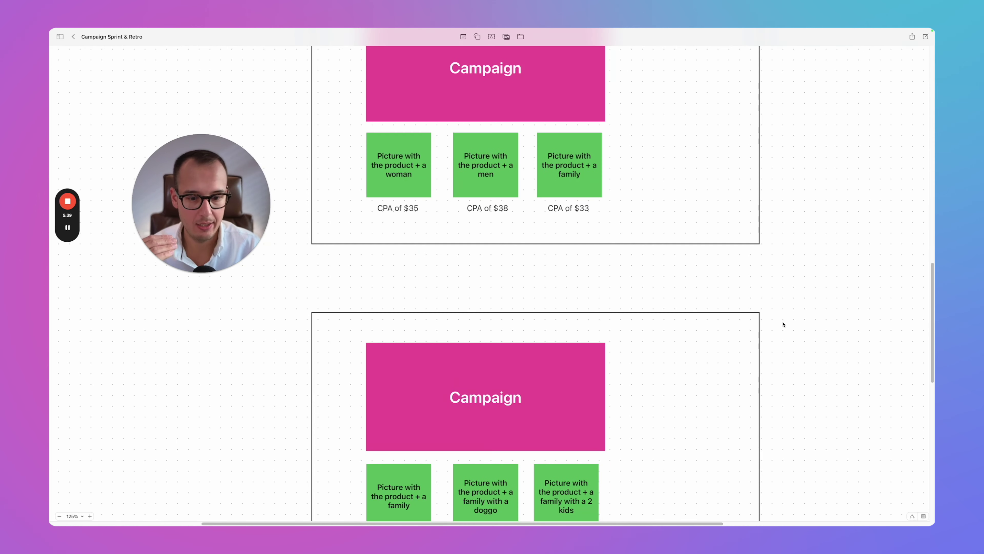
scroll(546, 250, down, 3)
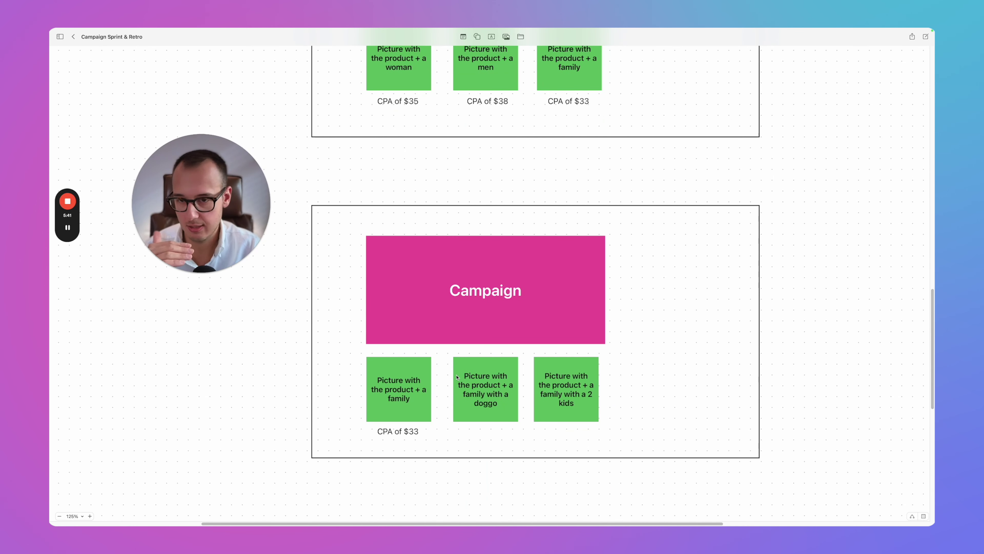
scroll(457, 376, down, 2)
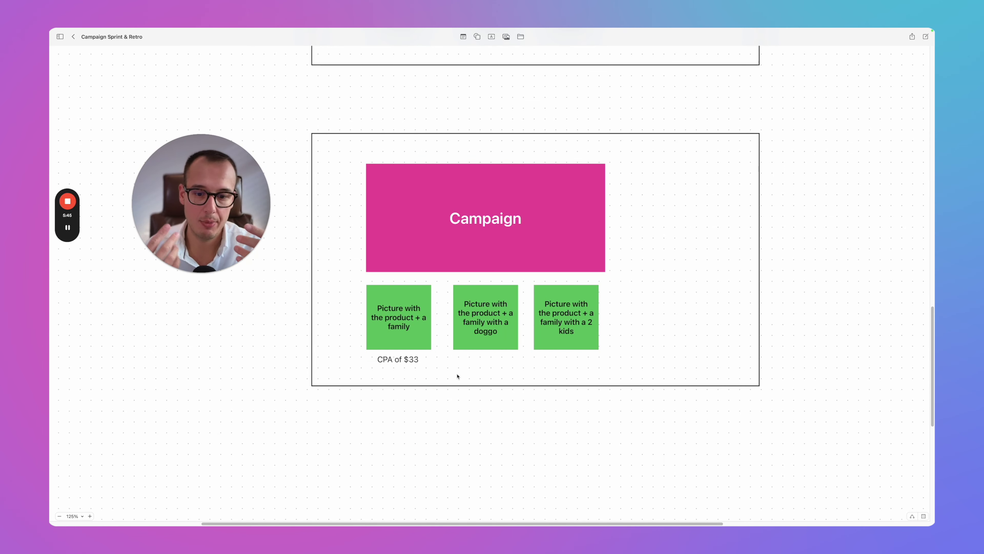
Add a text box right of the sprint frame reading 'Changelog'
click(491, 36)
drag(482, 284, 787, 236)
click(788, 237)
text(Changelog)
Set the Changelog text to font size 64 and position it beside the frame
key(super+a)
click(797, 251)
click(816, 311)
drag(797, 247, 844, 254)
scroll(855, 312, right, 10)
drag(568, 346, 391, 180)
click(560, 167)
Scroll back and select the middle sprint frame with its contents
scroll(560, 168, left, 3)
scroll(560, 168, left, 6)
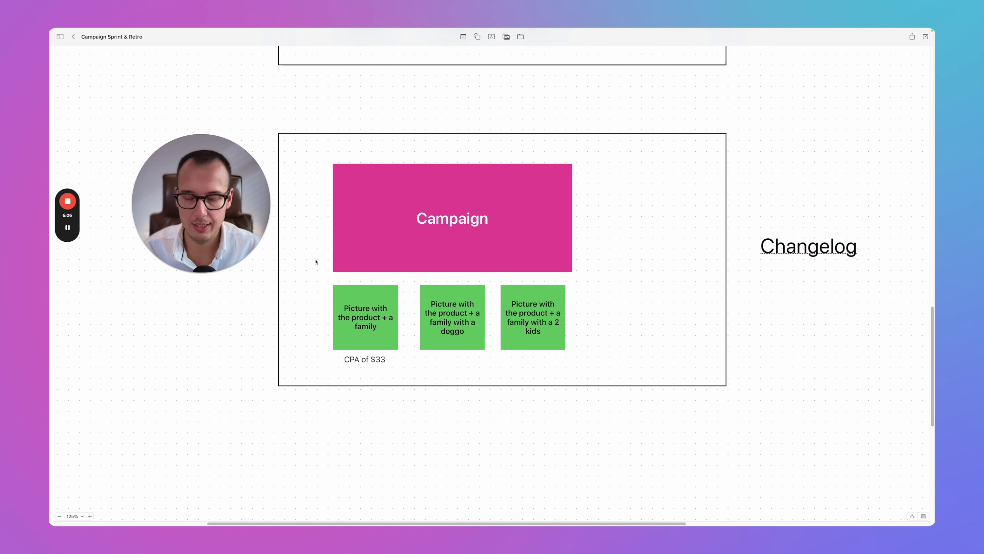
scroll(375, 257, down, 3)
scroll(395, 303, up, 8)
drag(265, 96, 745, 215)
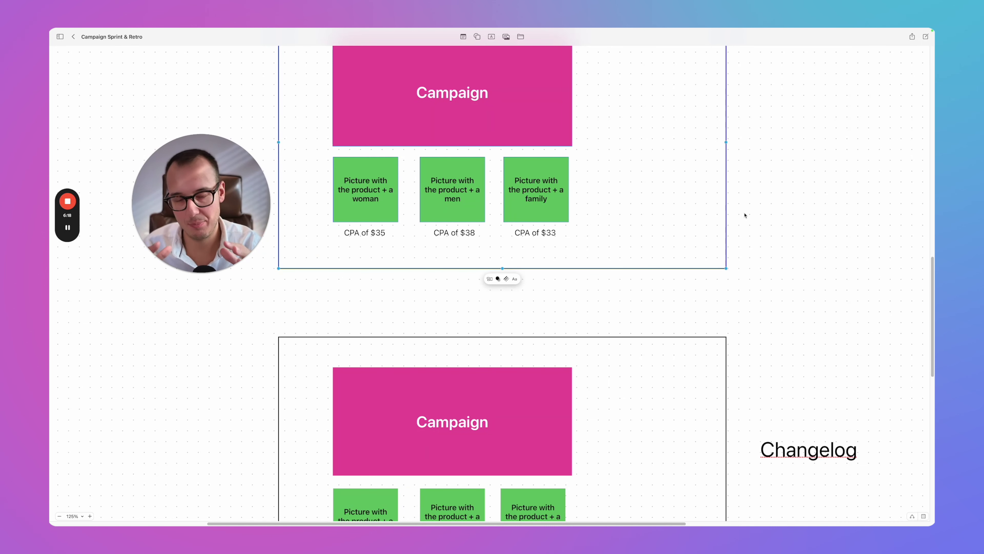
scroll(745, 215, up, 3)
click(744, 215)
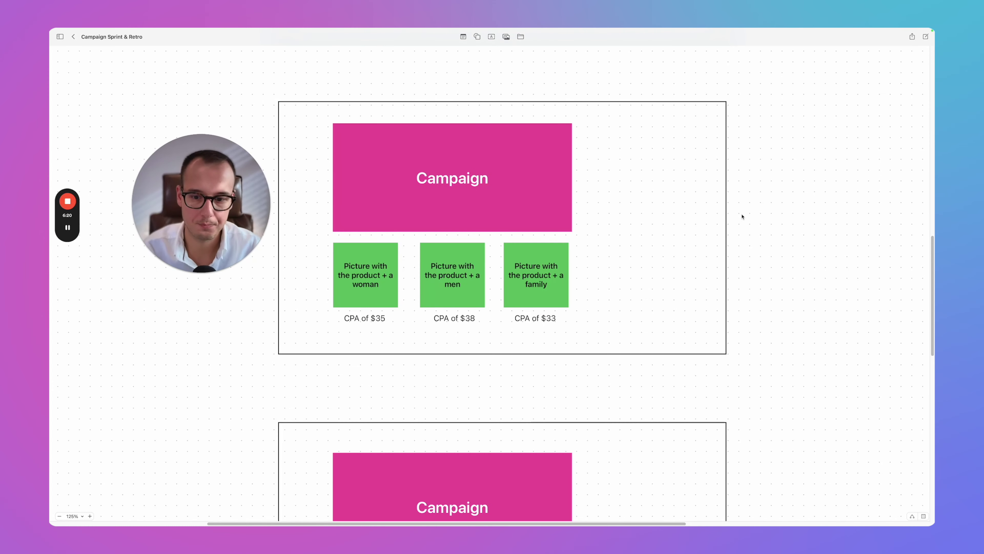
scroll(743, 240, up, 10)
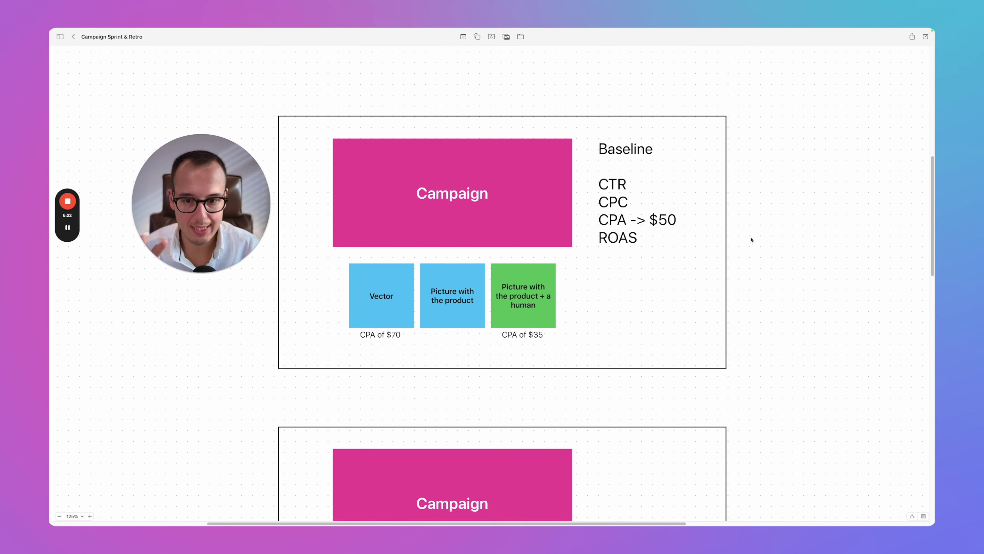
drag(723, 95, 259, 400)
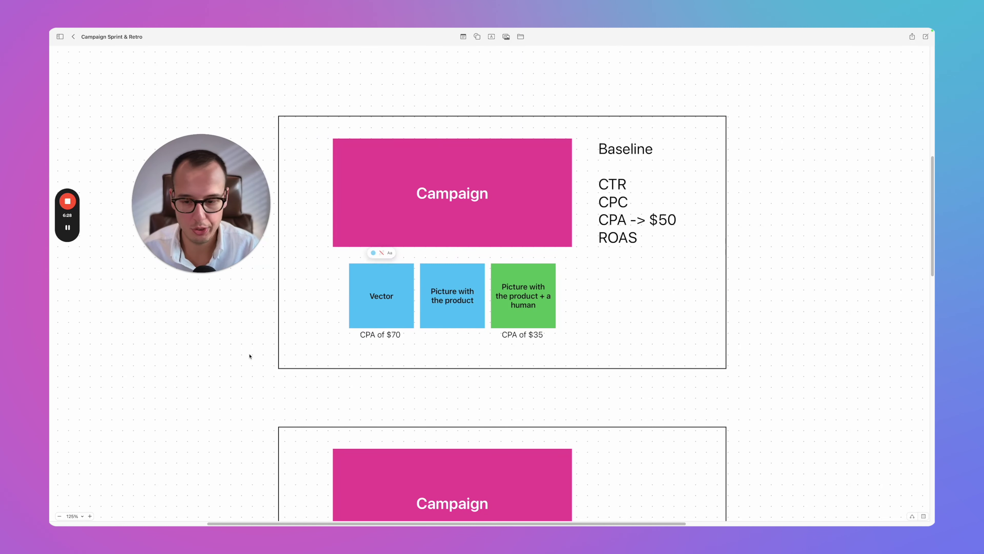
click(451, 294)
click(257, 330)
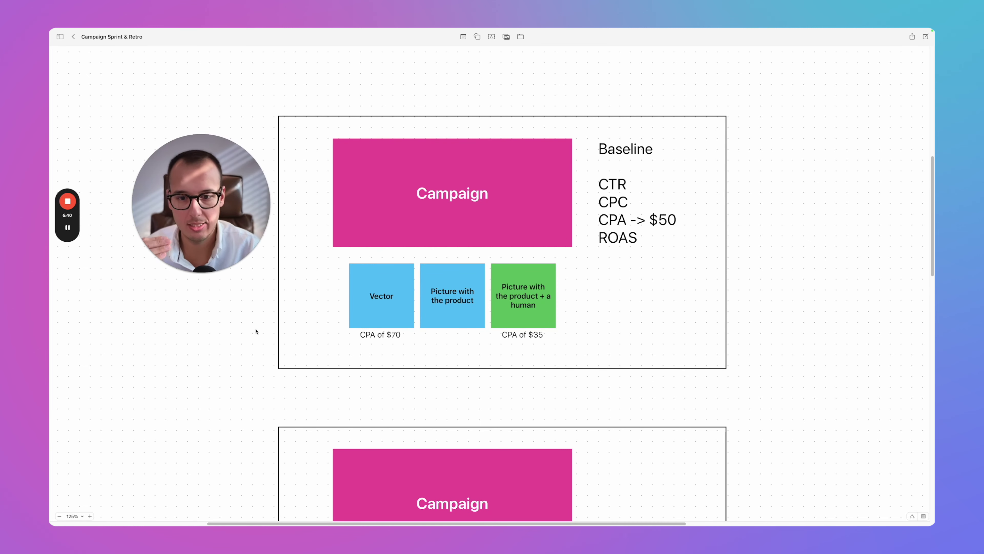
scroll(256, 331, down, 3)
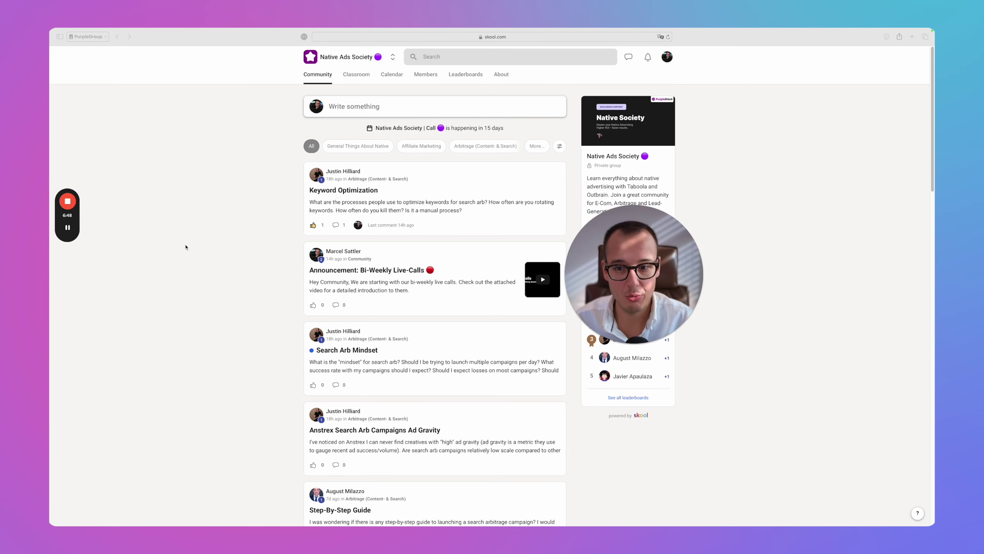
Focus the browser, expand the post categories via More..., and open the Native Ads Society Classroom
click(186, 247)
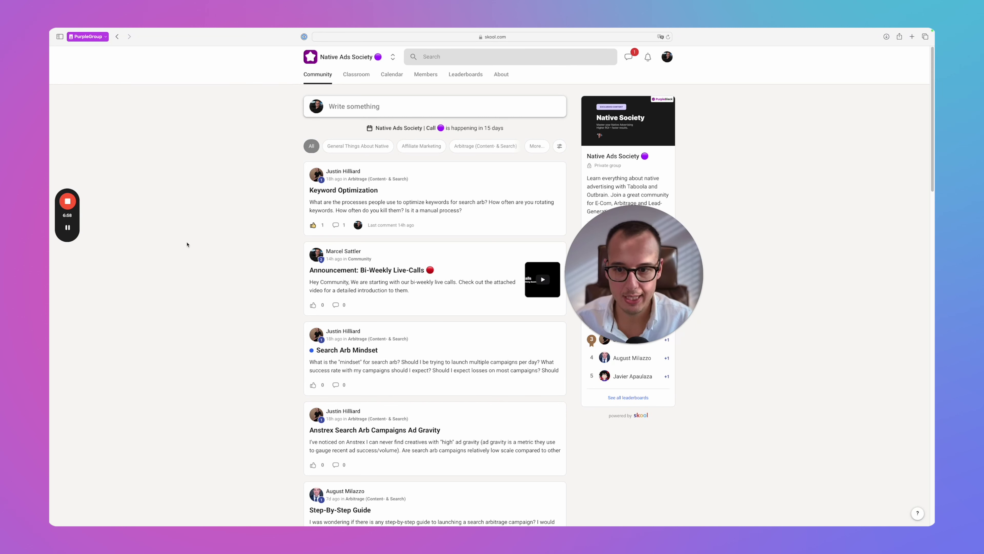
click(539, 147)
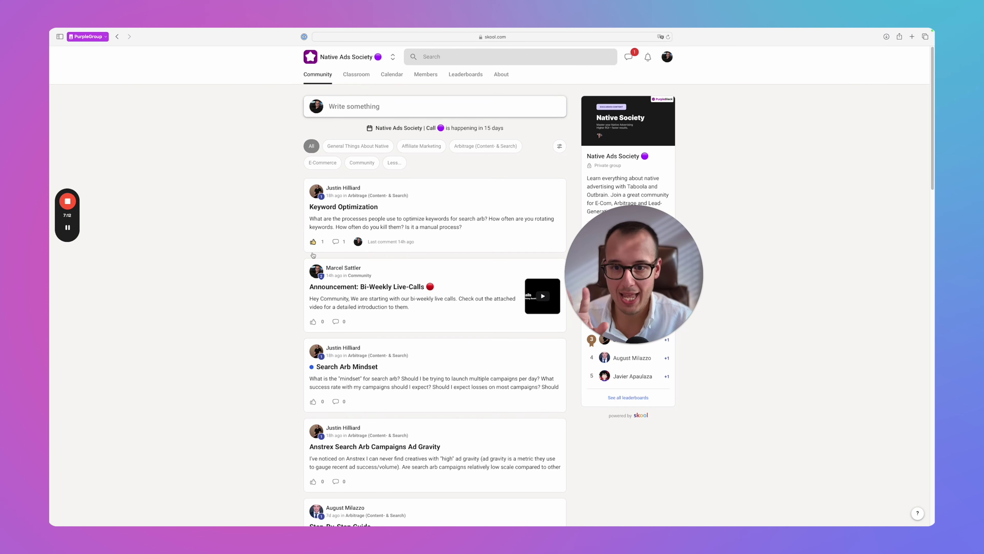
click(363, 81)
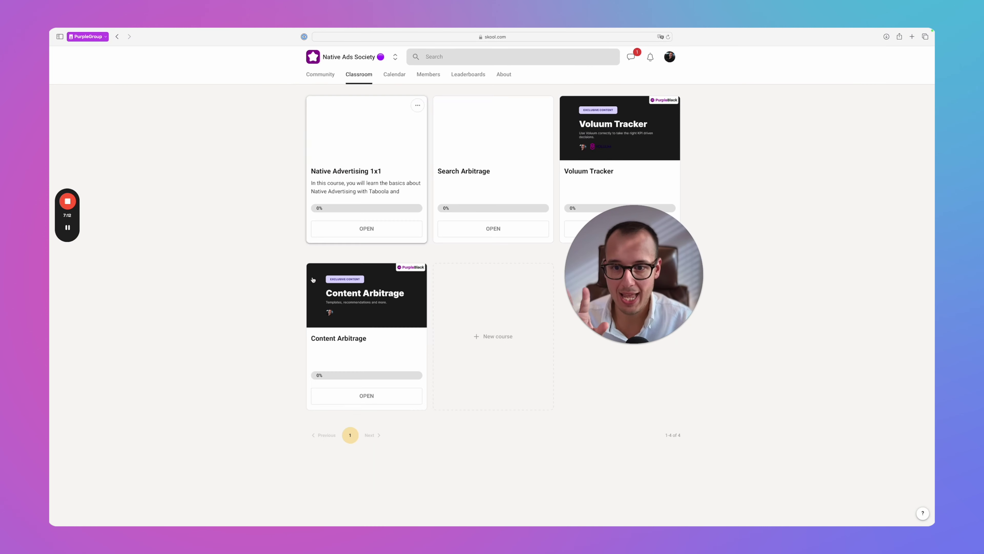
Open the Native Advertising 1x1 course and scroll through its lesson list
click(369, 166)
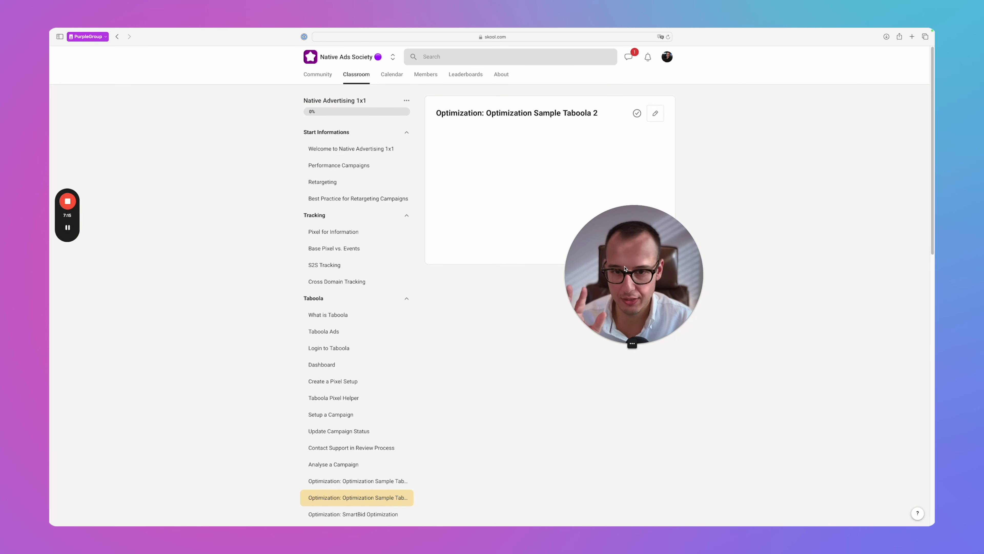
scroll(343, 223, down, 3)
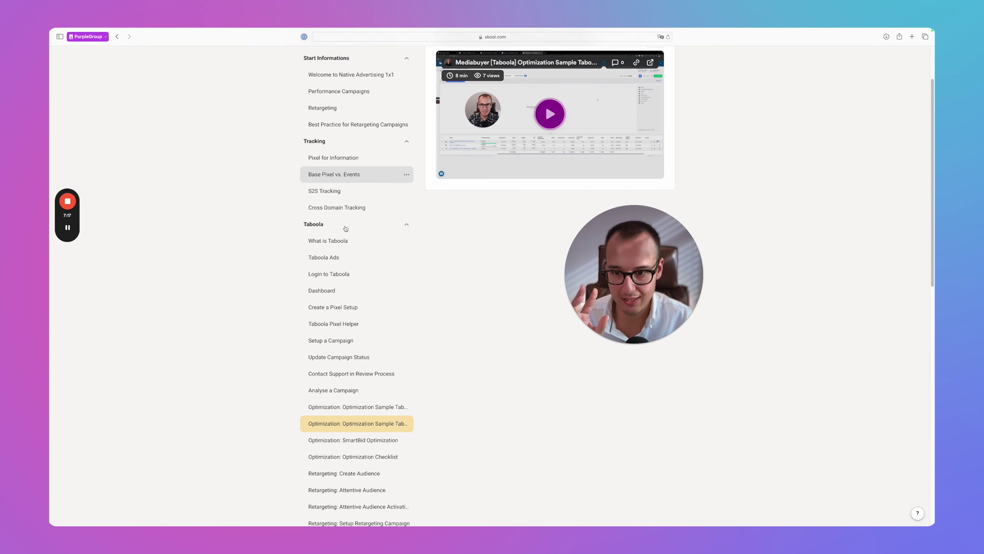
scroll(345, 226, up, 3)
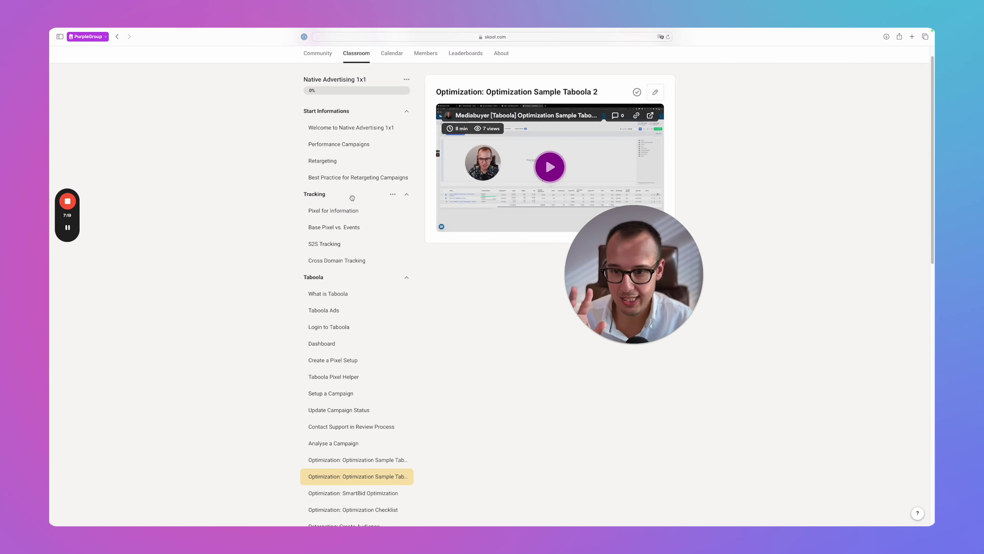
scroll(363, 122, down, 2)
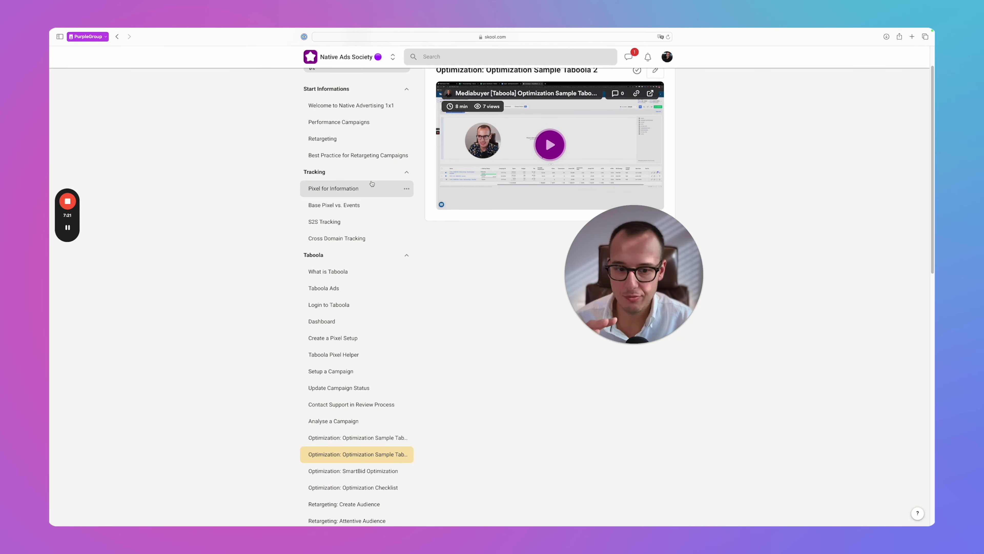
scroll(371, 186, down, 4)
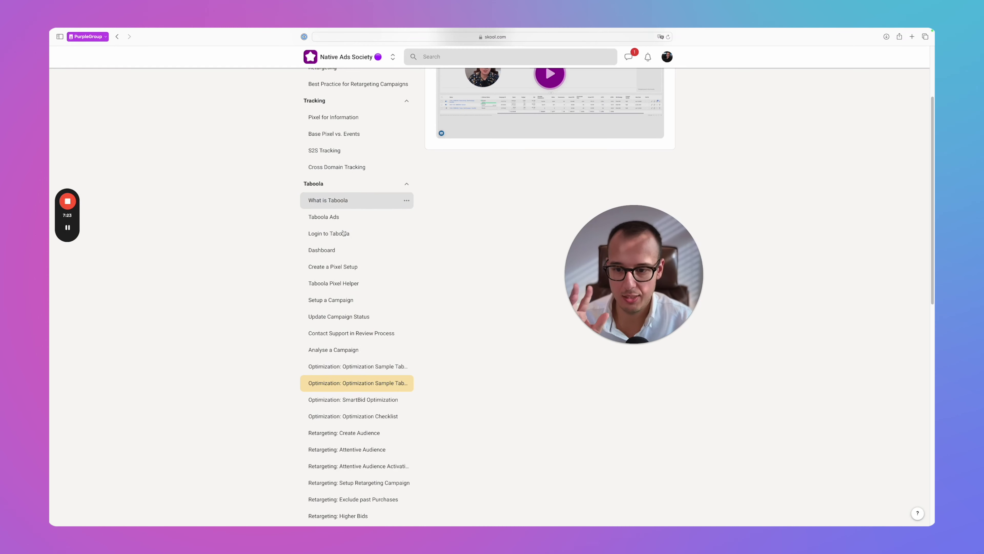
scroll(344, 233, down, 5)
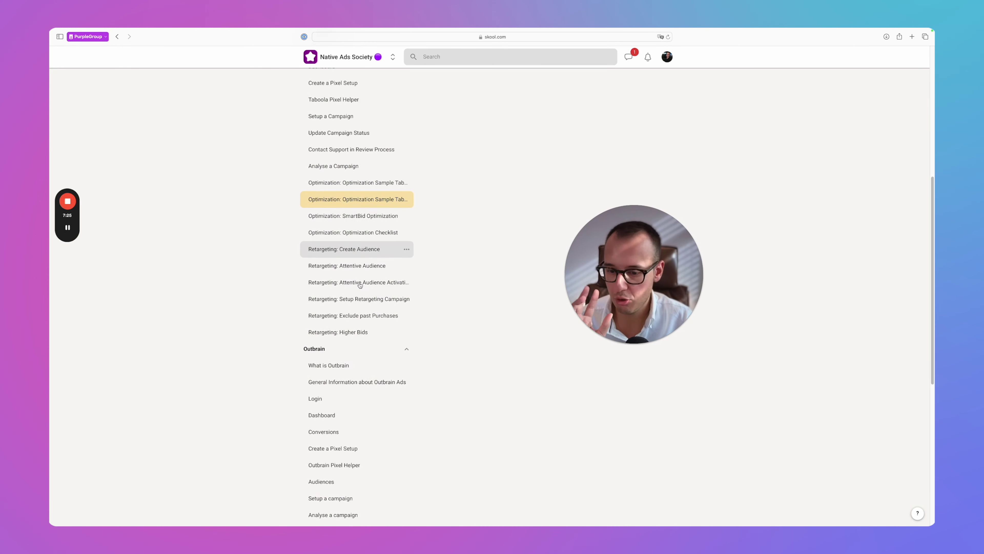
scroll(360, 285, down, 6)
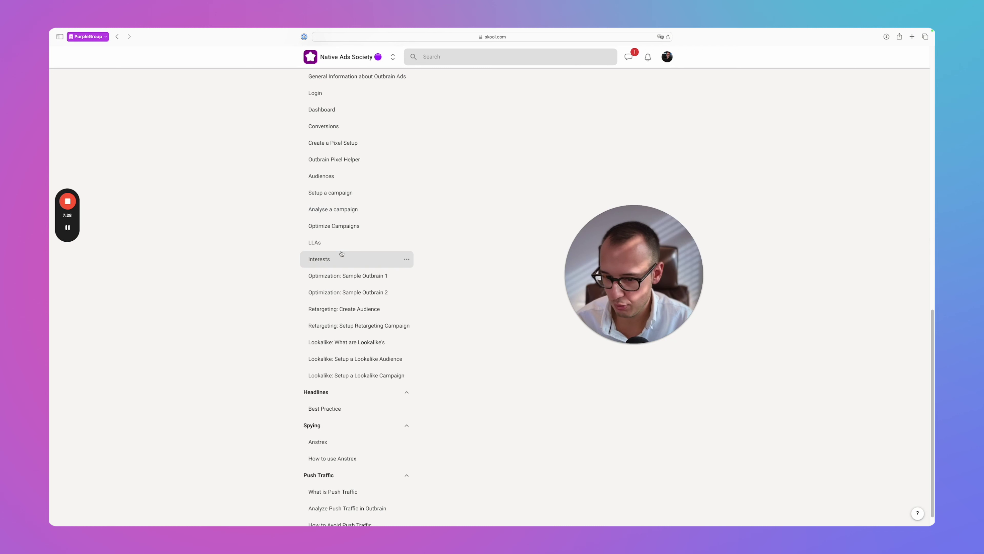
scroll(342, 254, down, 1)
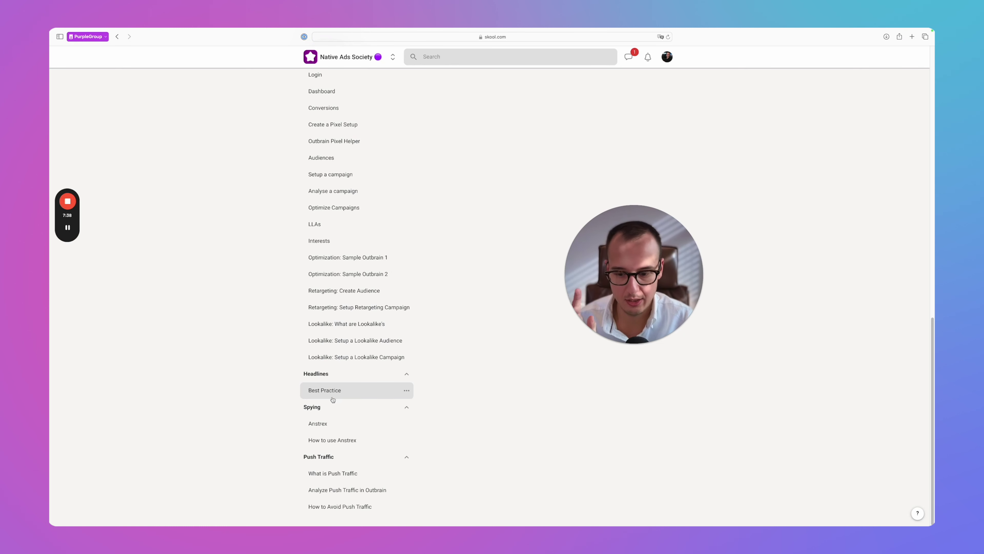
Scroll back up and return through the Classroom to the Community feed
scroll(281, 477, up, 5)
scroll(282, 477, up, 15)
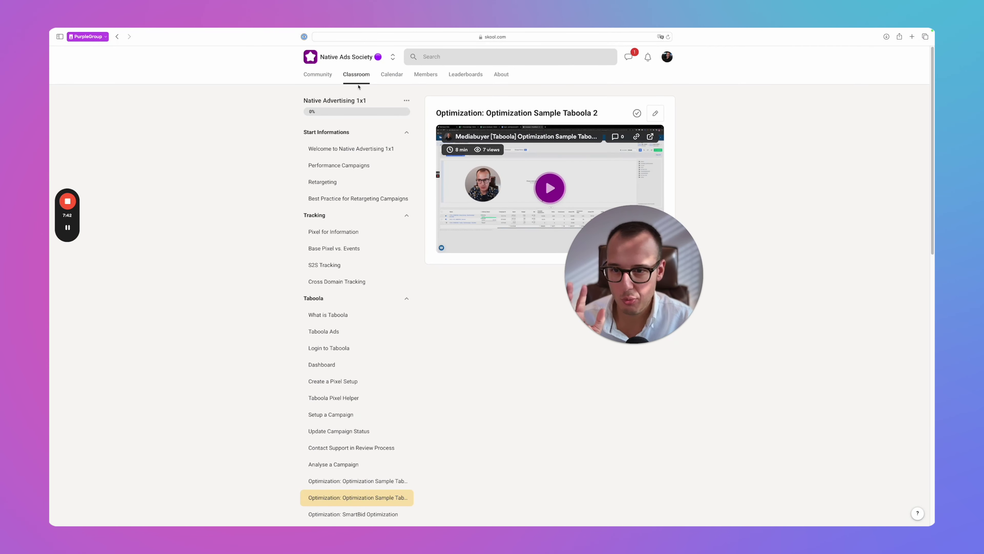
click(360, 82)
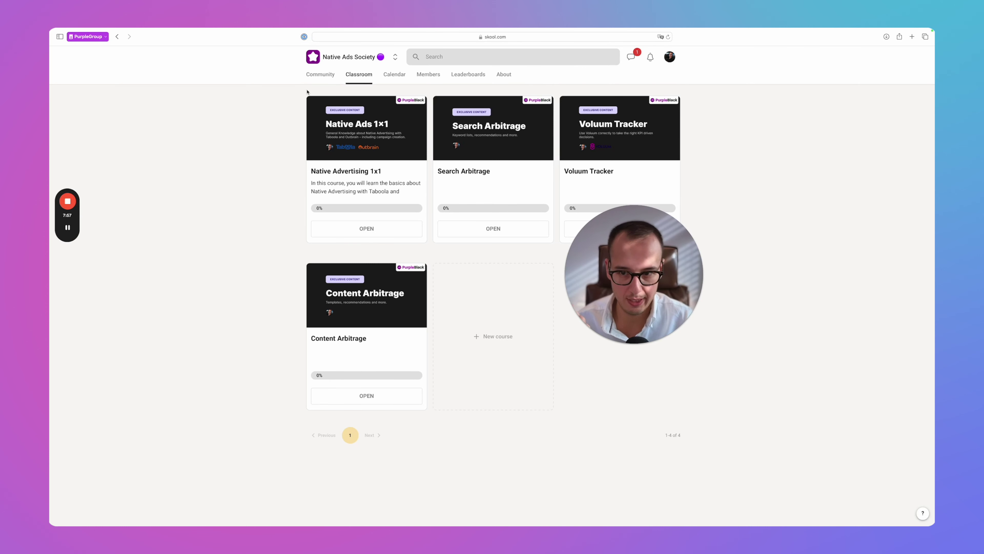
click(318, 75)
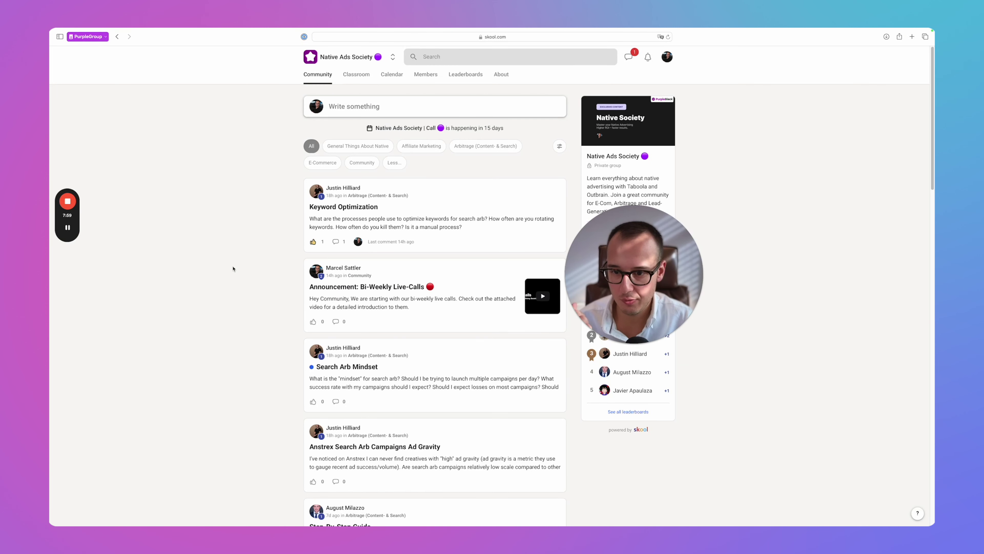